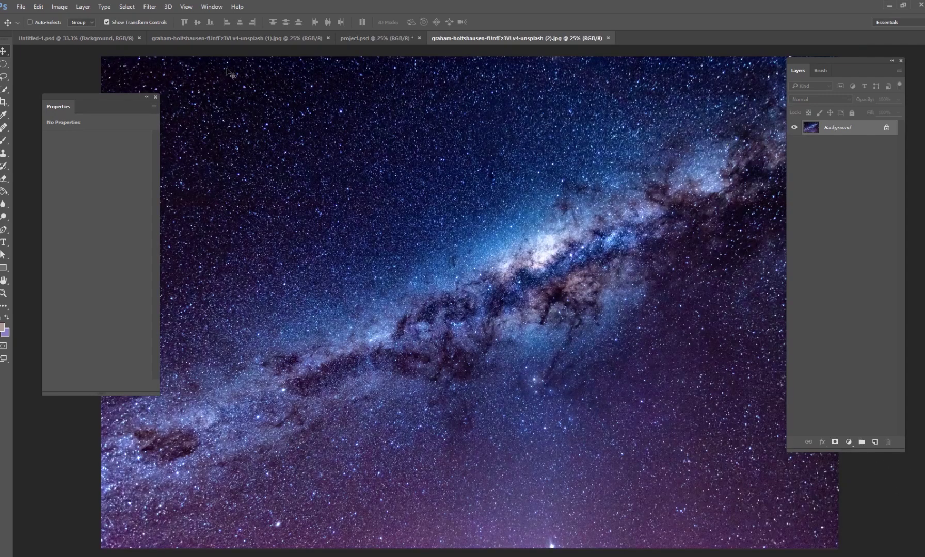
Select the entire Milky Way image and bring it into project.psd as a new layer over the hands.
left_click(127, 7)
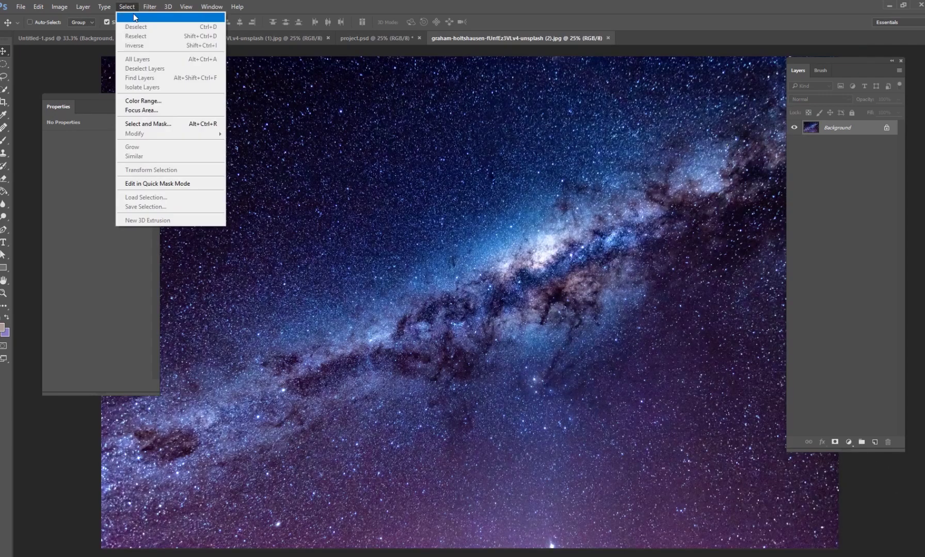
left_click(135, 15)
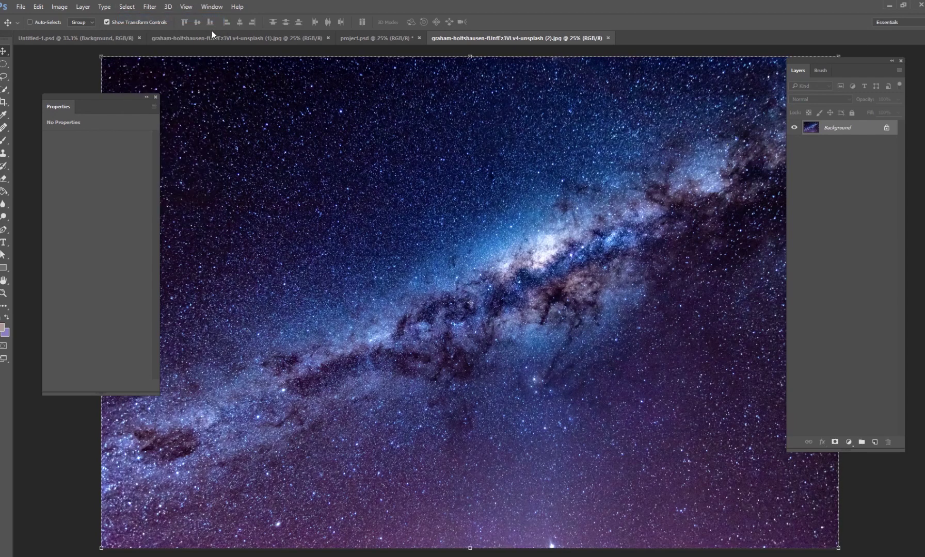
left_click_drag(374, 52, 834, 250)
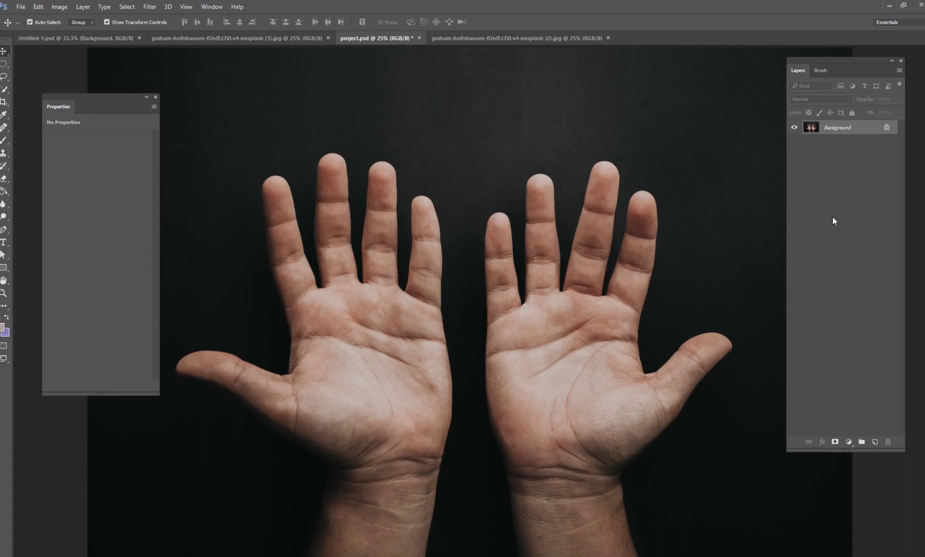
left_click_drag(832, 221, 823, 206)
Align the galaxy layer with the canvas's top-left corner and scale it to about 105.45% so it covers the hands photo.
key("ctrl+minus")
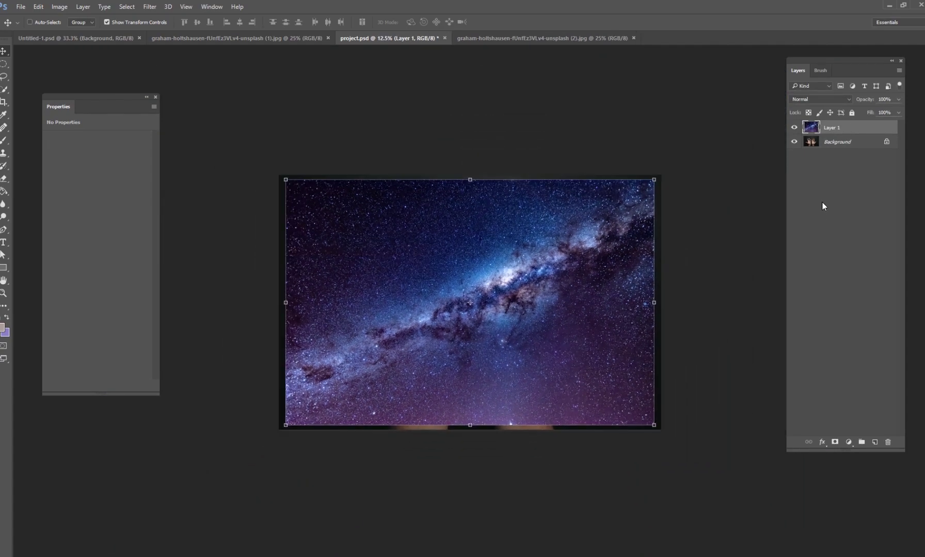
left_click_drag(571, 365, 564, 361)
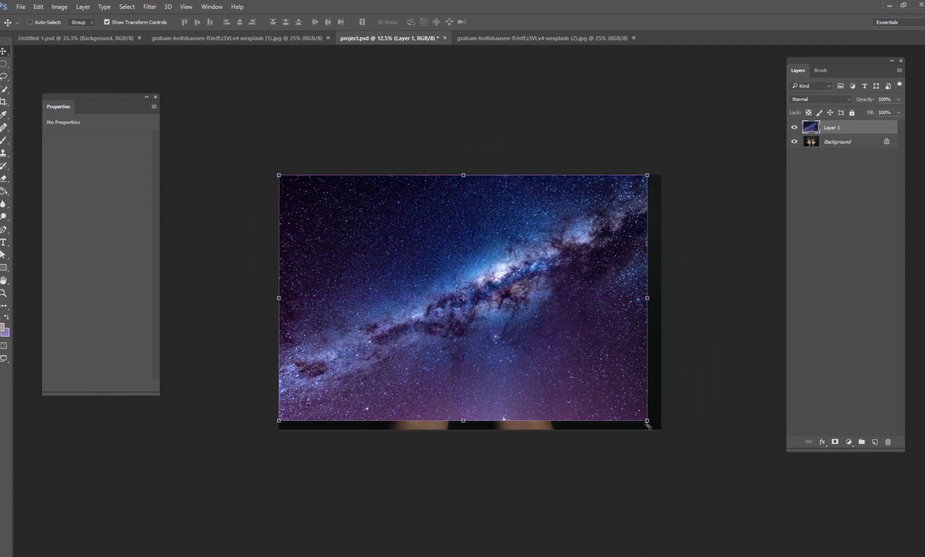
left_click_drag(648, 424, 668, 434)
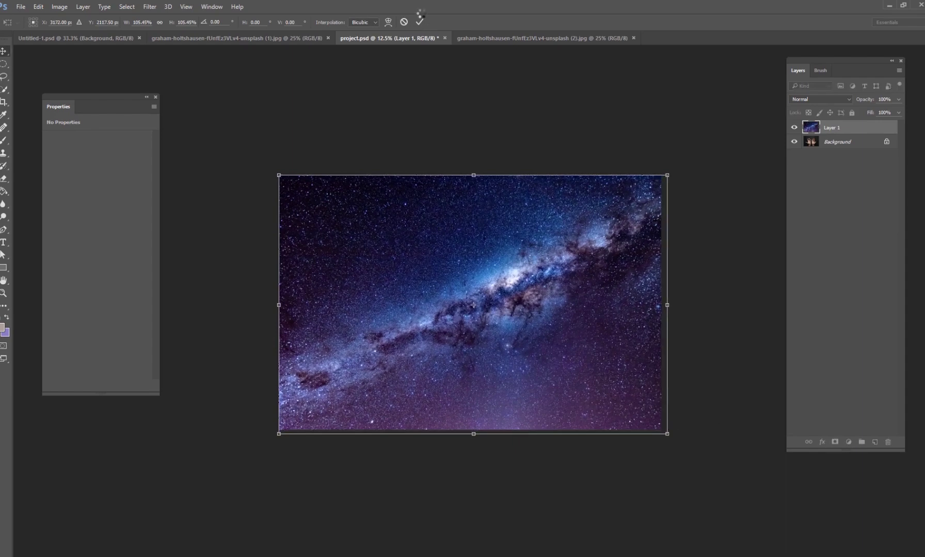
left_click(420, 22)
Set the galaxy layer's blend mode to Hue and compare the image with the layer hidden and shown.
key("ctrl+plus")
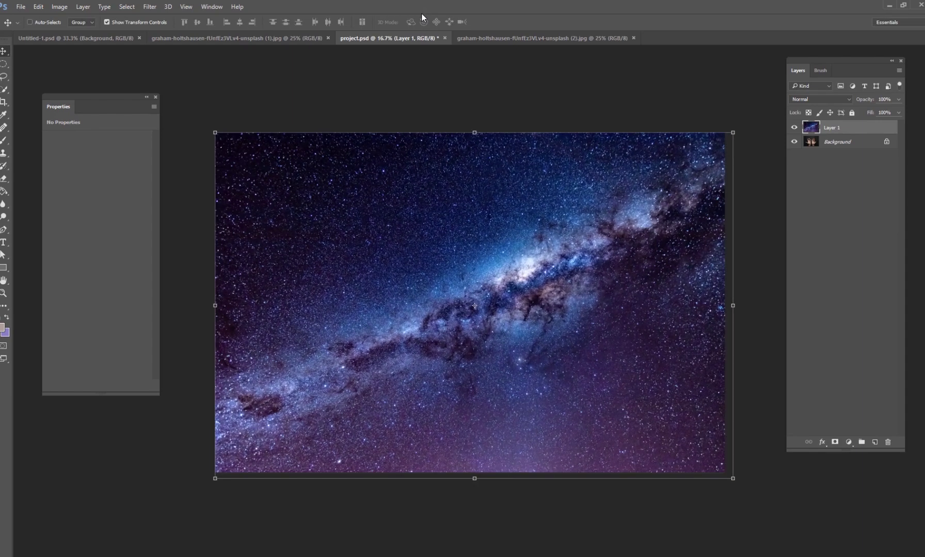
left_click(819, 101)
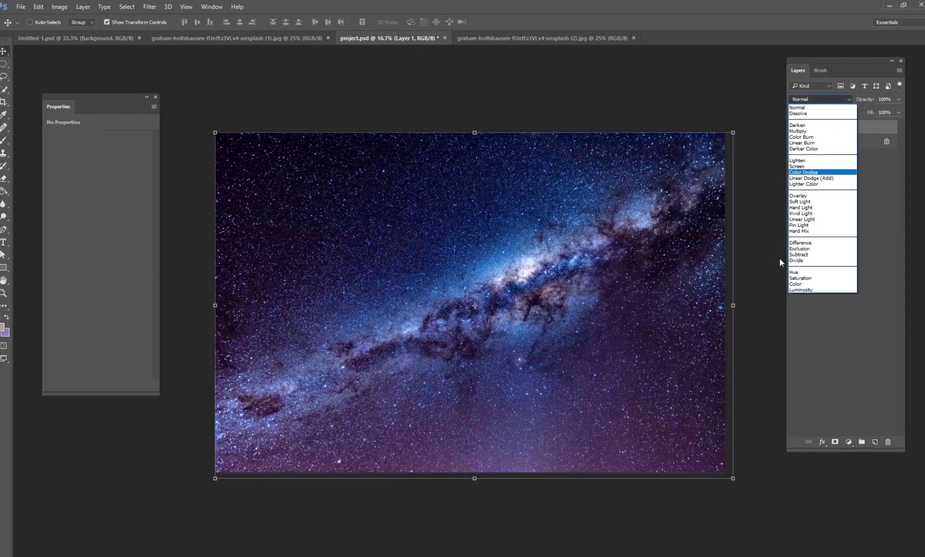
left_click(807, 275)
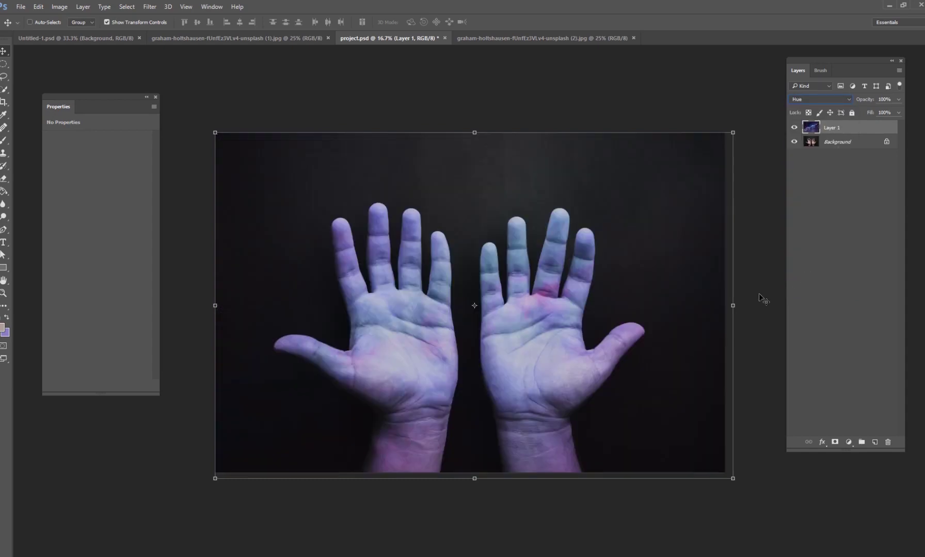
left_click(794, 127)
left_click(794, 127)
Duplicate the galaxy layer and set the copy's blend mode to Overlay.
key("ctrl+j")
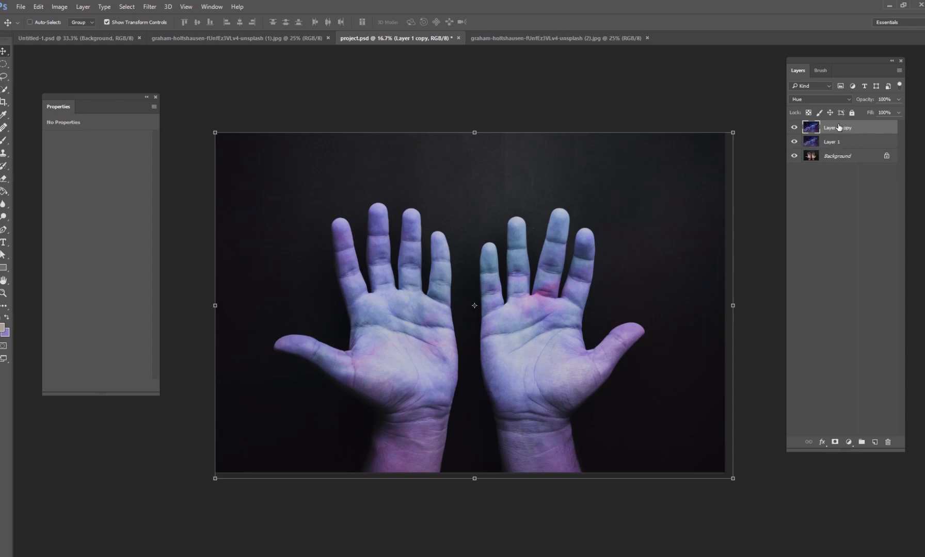
left_click(813, 100)
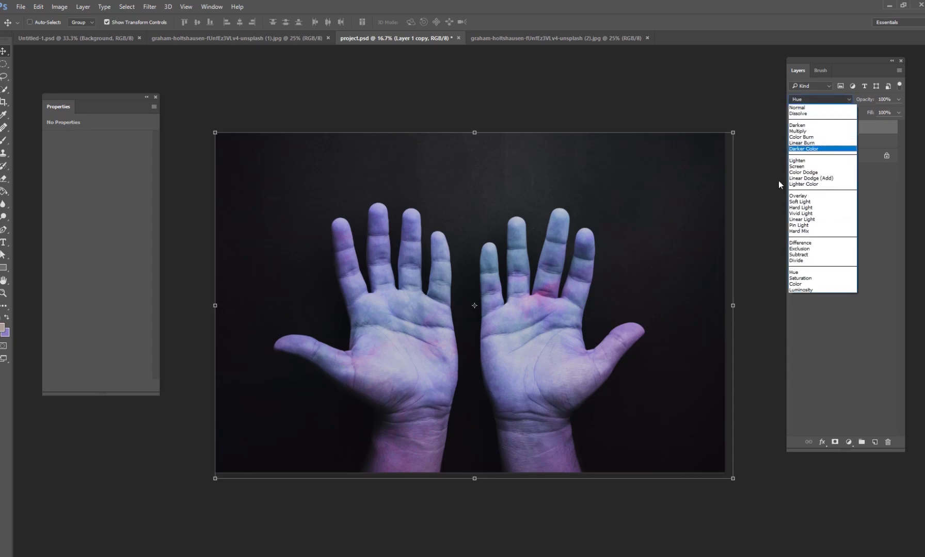
left_click(809, 207)
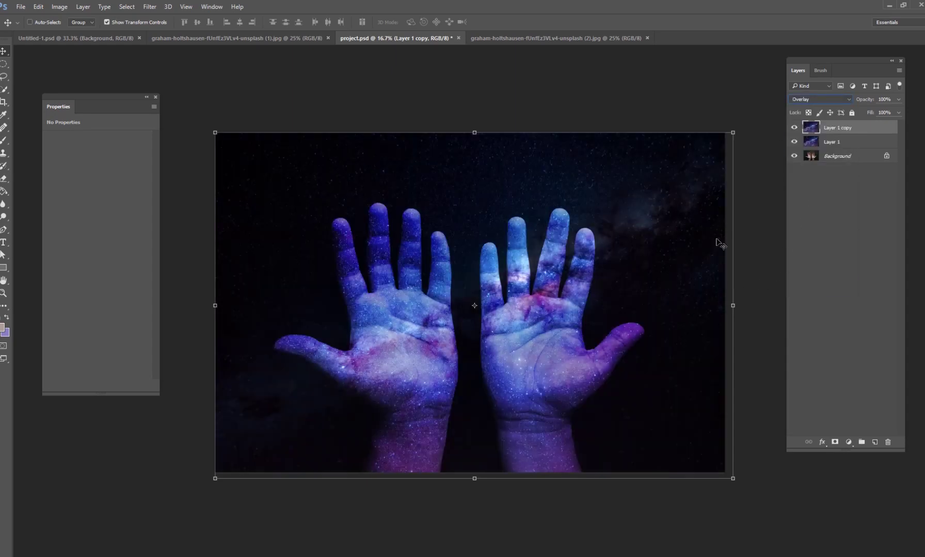
key("ctrl+plus")
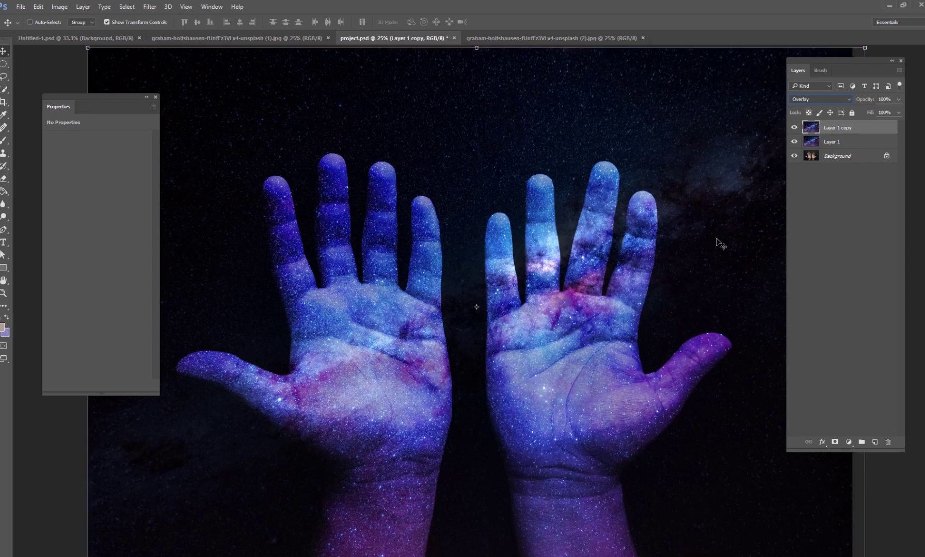
key("ctrl+minus")
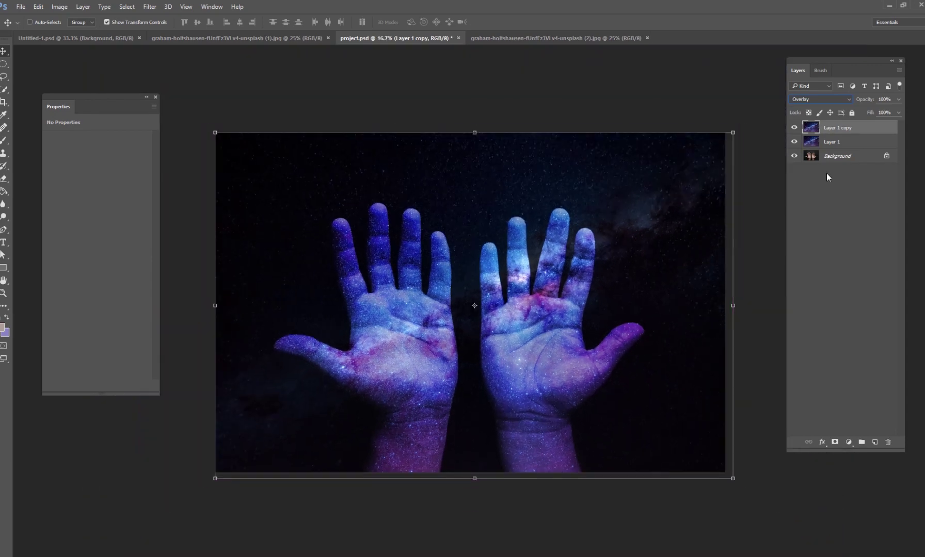
Hide both galaxy layers and add a Selective Color adjustment layer directly above Background.
left_click(793, 128)
left_click(794, 141)
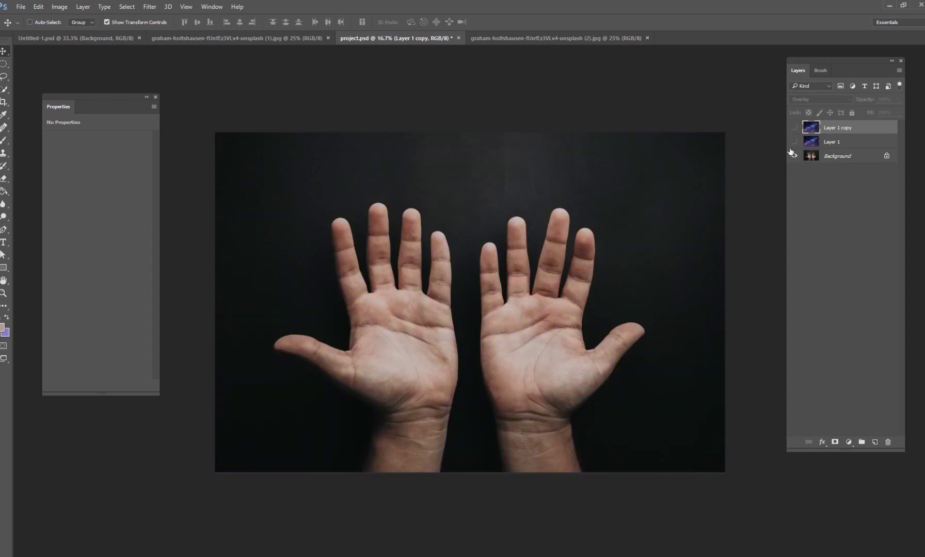
left_click(834, 161)
left_click(848, 442)
left_click(859, 440)
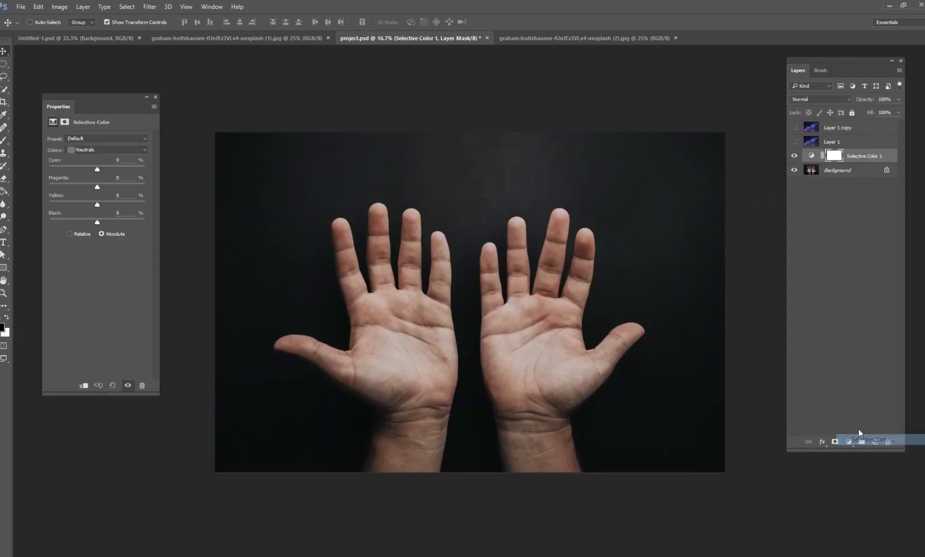
Darken the backdrop by raising the black amount of the Blacks range to about +12% in Selective Color.
left_click(95, 150)
left_click(99, 224)
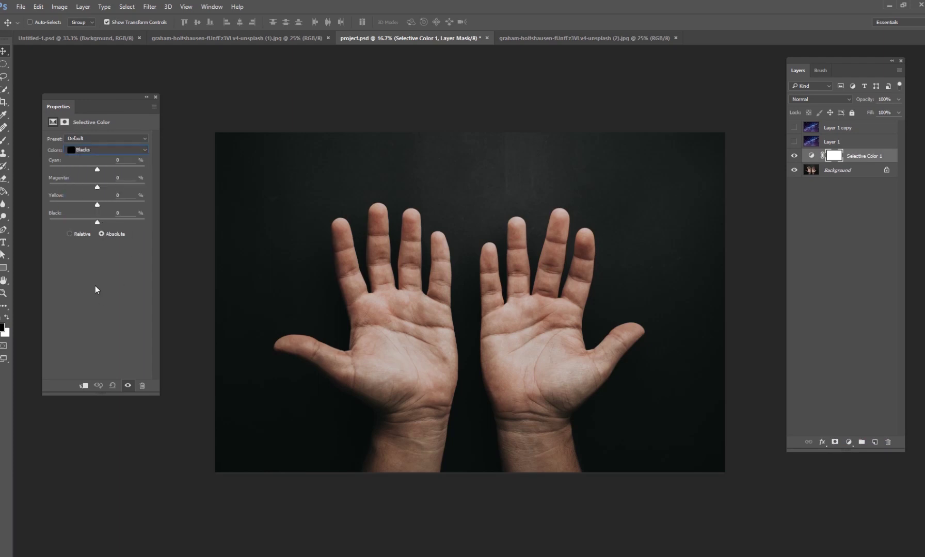
left_click_drag(98, 223, 101, 222)
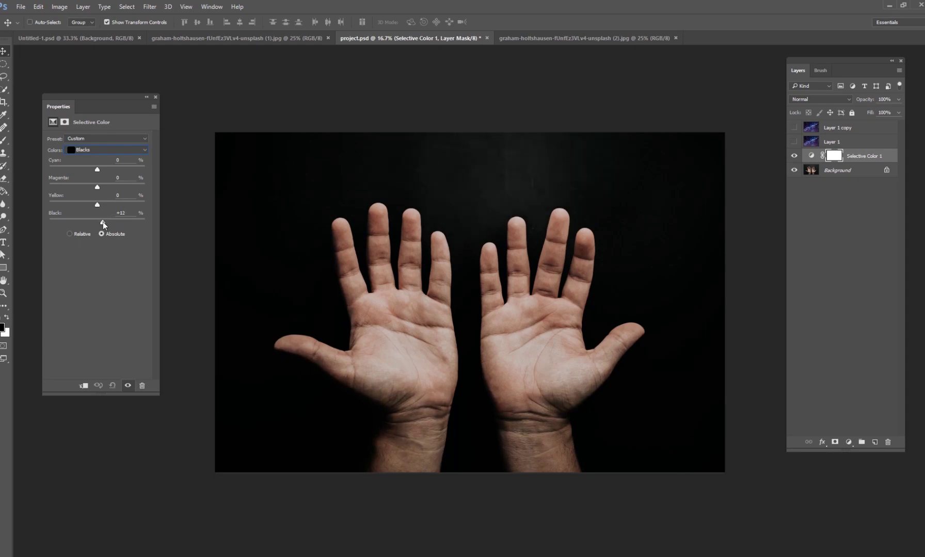
left_click_drag(103, 221, 105, 222)
Add a layer beneath the Selective Color adjustment and brush a dark colour sampled from the backdrop over the area above the hands.
left_click(874, 442, "ctrl")
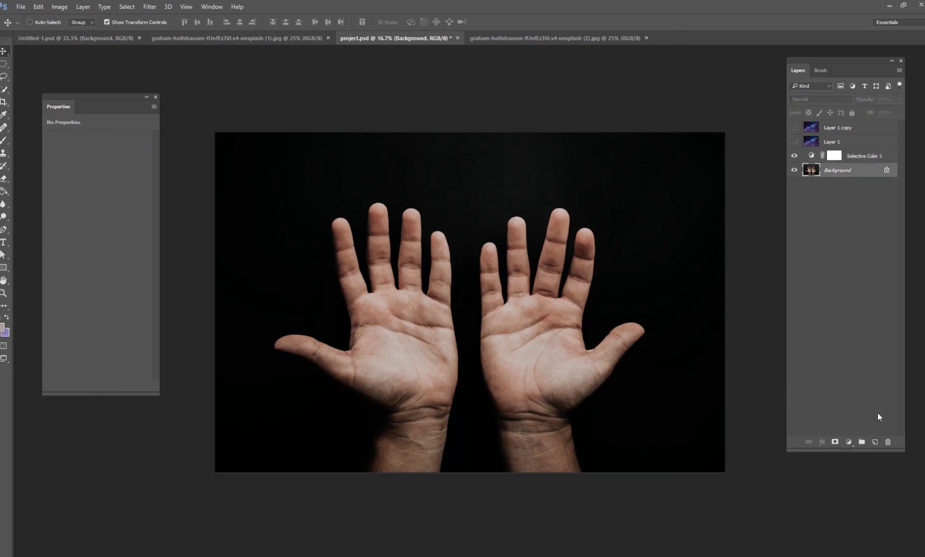
left_click(6, 140)
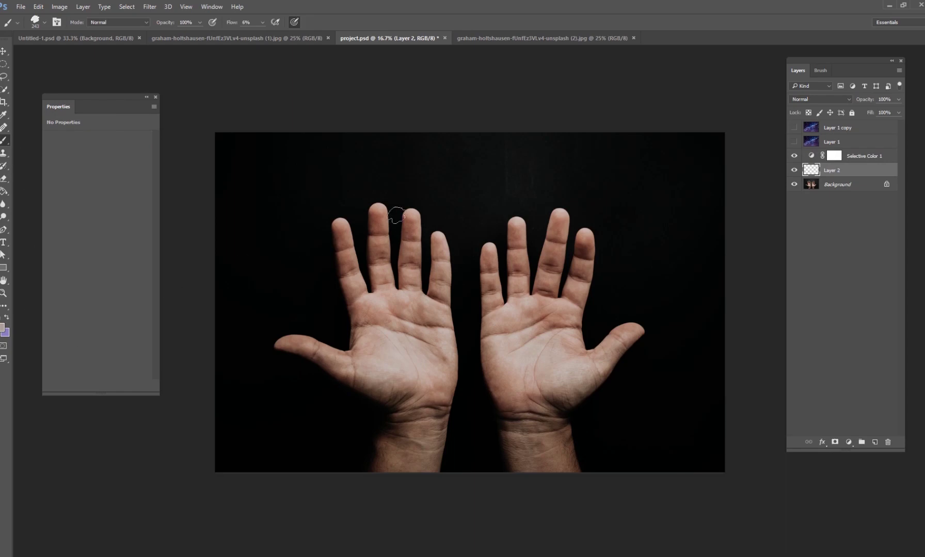
left_click(421, 187, "alt")
mouse_move(515, 189)
left_mouse_down()
mouse_move(535, 171)
mouse_move(492, 162)
mouse_move(531, 184)
mouse_move(490, 145)
left_mouse_up()
right_click(555, 175)
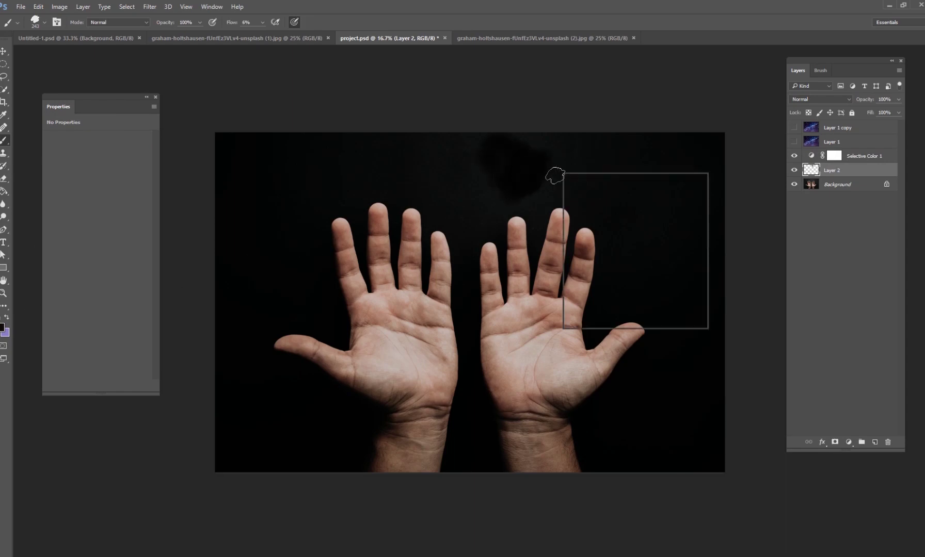
left_click_drag(653, 197, 659, 196)
mouse_move(505, 135)
left_mouse_down()
mouse_move(461, 148)
mouse_move(652, 155)
left_mouse_up()
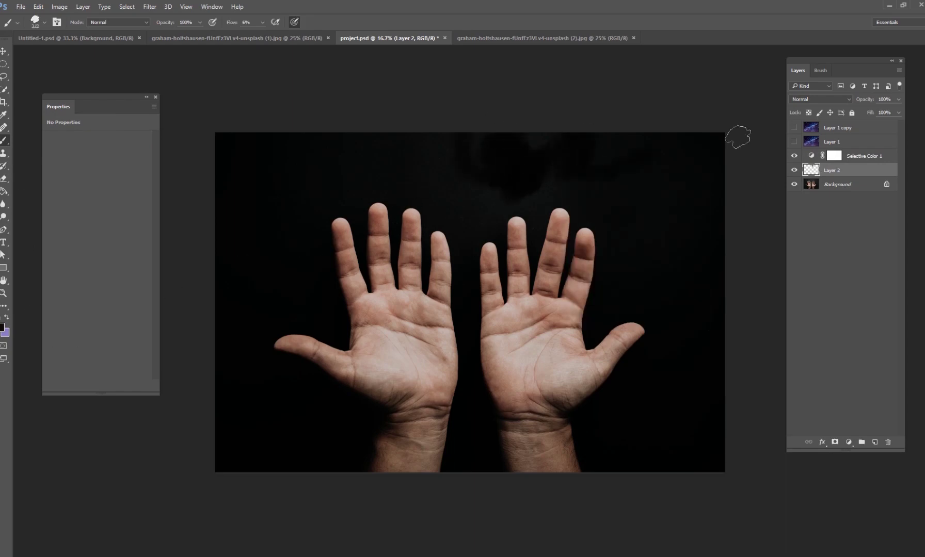
left_click(793, 156)
left_click(793, 156)
mouse_move(571, 192)
left_mouse_down()
mouse_move(452, 189)
mouse_move(503, 200)
mouse_move(644, 144)
mouse_move(704, 164)
mouse_move(458, 187)
mouse_move(521, 187)
mouse_move(474, 149)
left_mouse_up()
Show both galaxy layers again and compare the image with the Overlay copy hidden and shown.
left_click(793, 142)
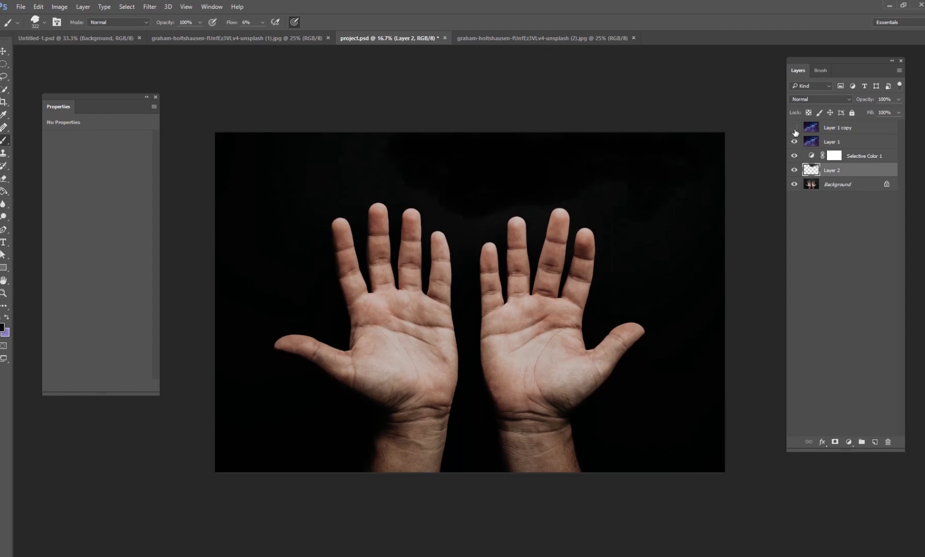
left_click(794, 129)
right_click(793, 129)
left_click(855, 284)
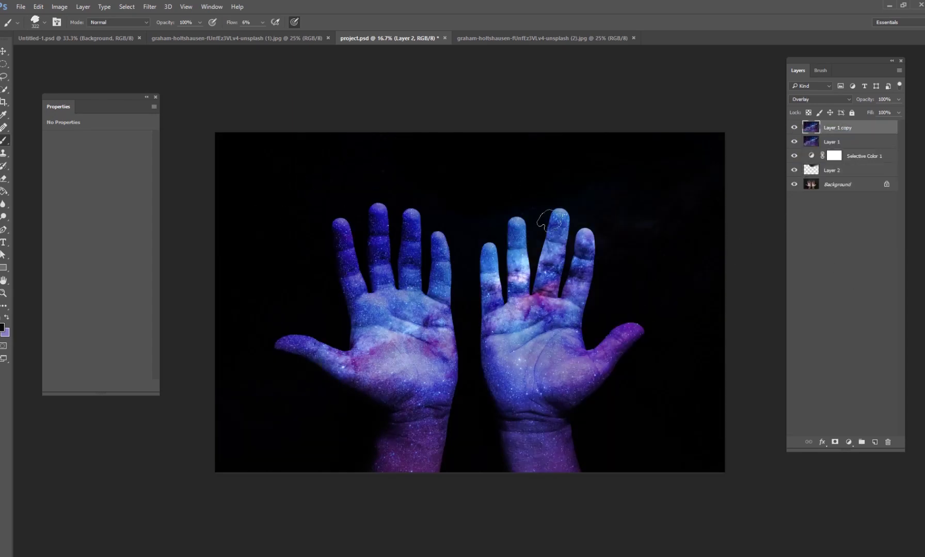
left_click(794, 127)
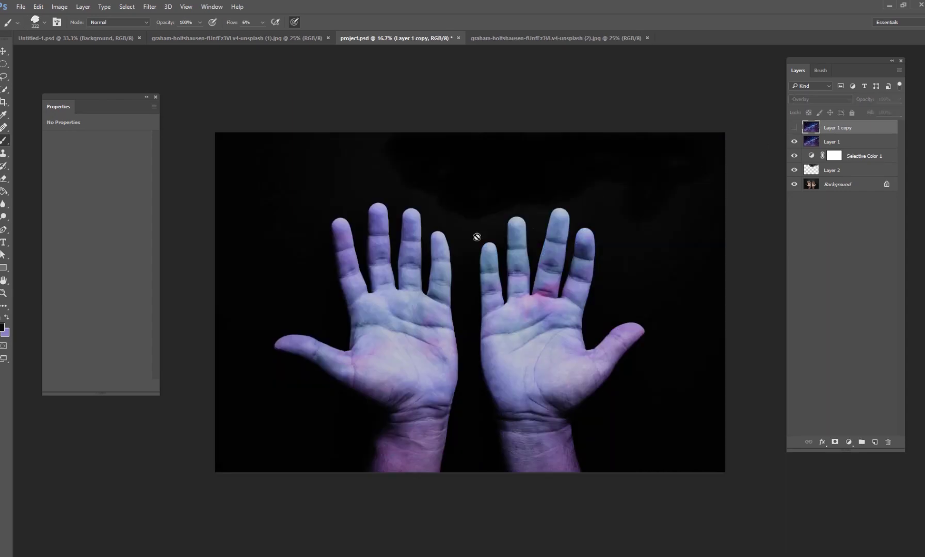
left_click(794, 128)
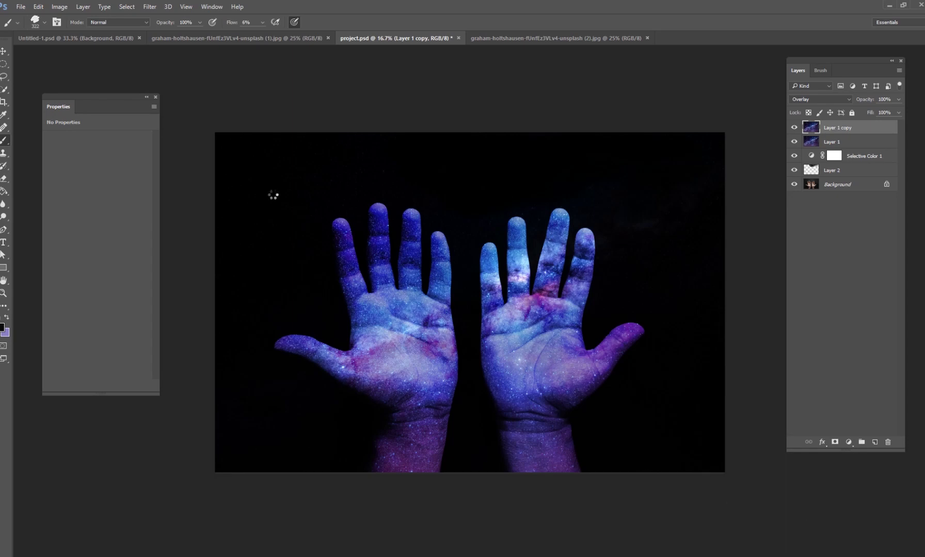
Select the Earth globe in the New York Public Library image with the Quick Selection tool.
key("ctrl+plus")
key("ctrl+plus")
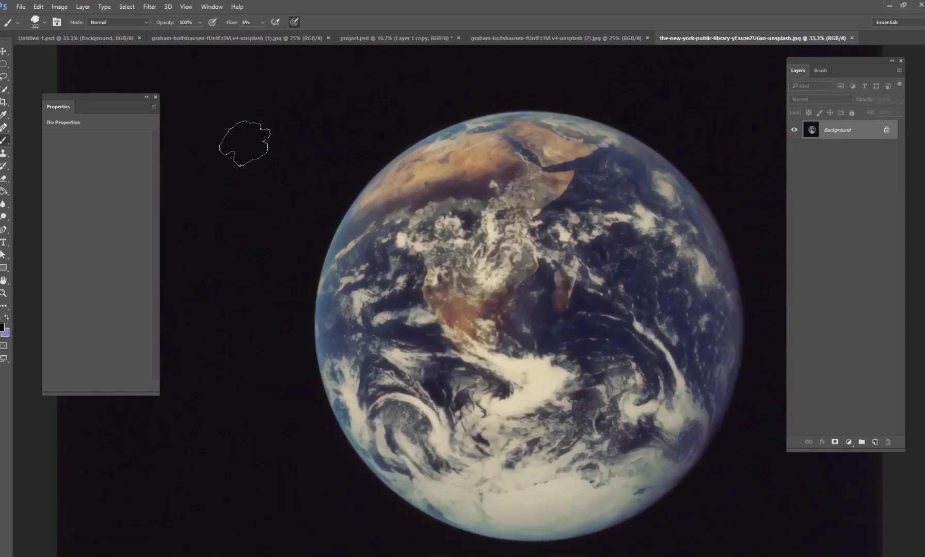
left_click(4, 76)
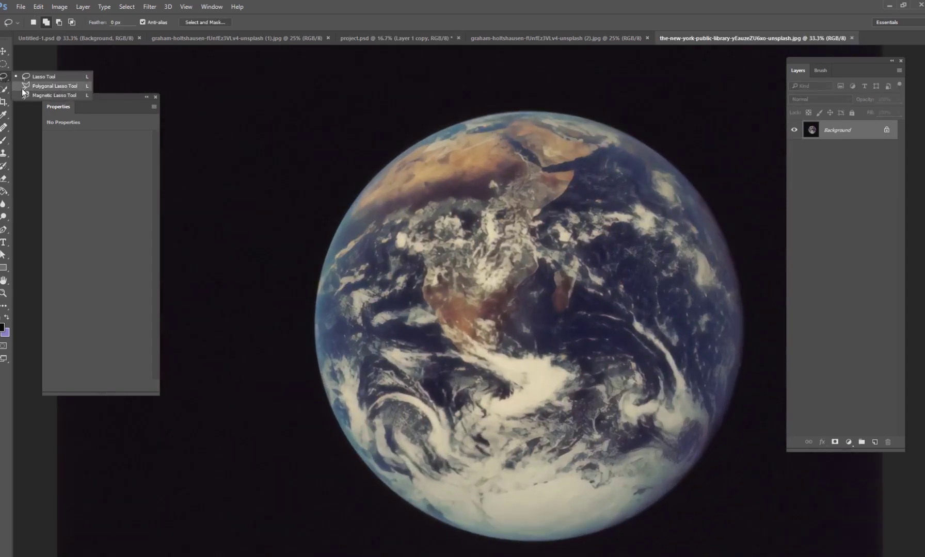
left_click(4, 90)
left_click(83, 89)
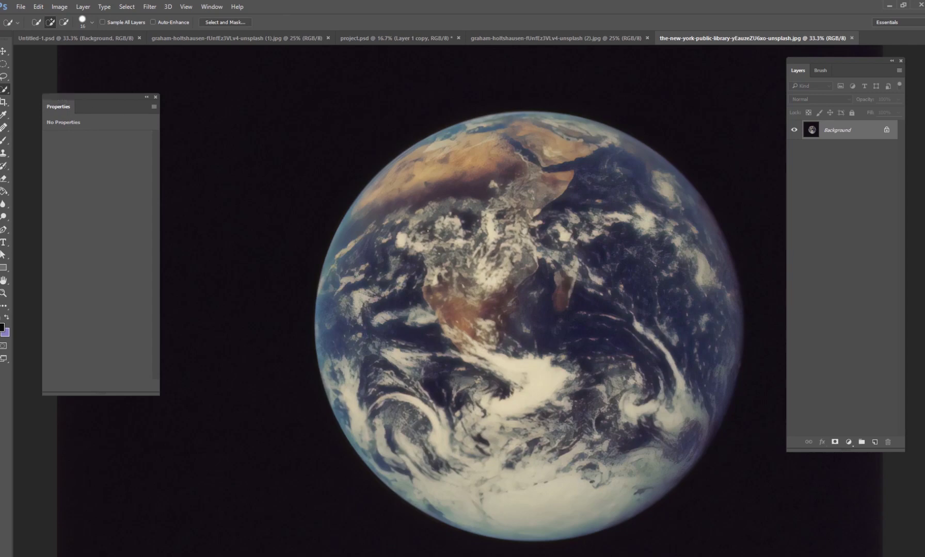
mouse_move(455, 247)
left_mouse_down()
mouse_move(537, 300)
mouse_move(690, 357)
mouse_move(481, 154)
left_mouse_up()
mouse_move(378, 264)
left_mouse_down()
mouse_move(351, 362)
mouse_move(372, 422)
mouse_move(418, 450)
mouse_move(572, 478)
left_mouse_up()
Paste the Earth into project.psd as the top layer, scale it to about 47.68% and centre it between the palms.
left_click(445, 38)
key("ctrl+v")
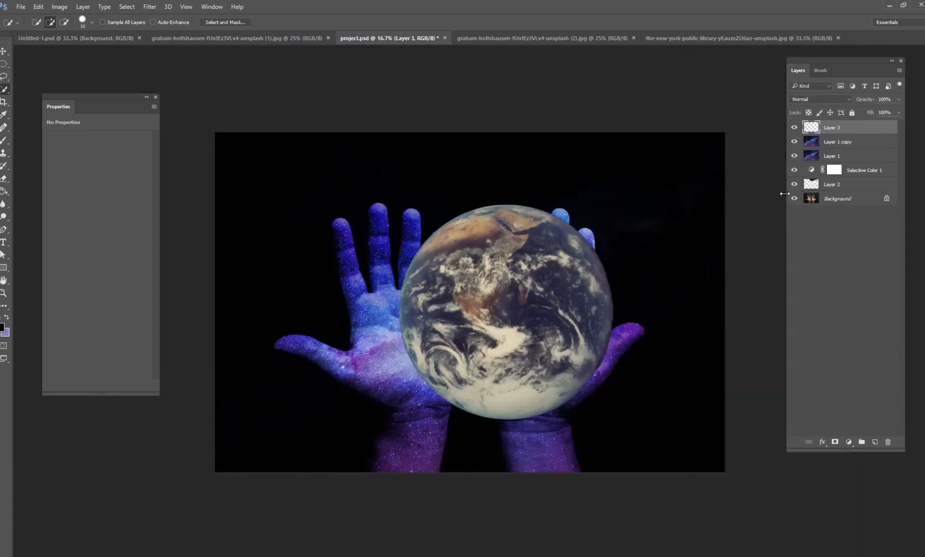
key("ctrl+t")
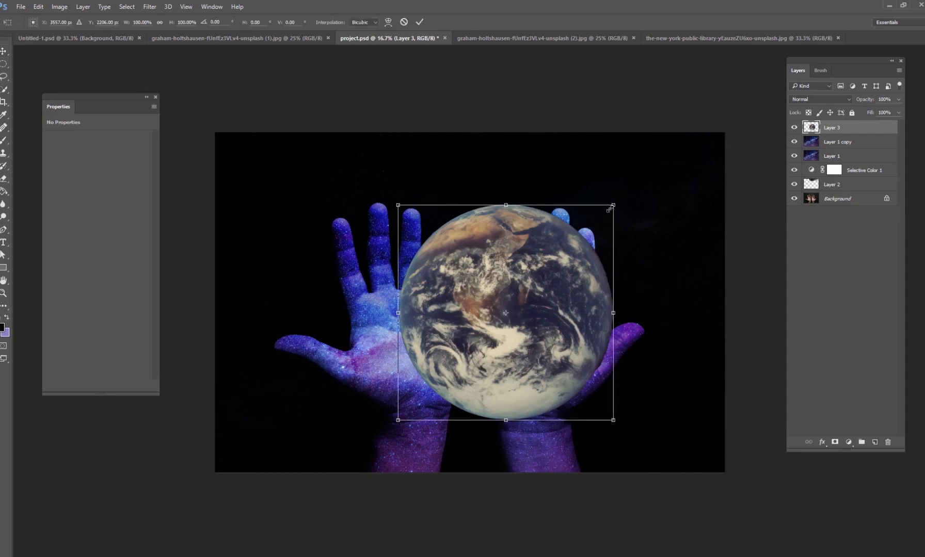
left_click_drag(616, 203, 516, 300)
left_click_drag(485, 344, 502, 283)
left_click_drag(534, 243, 519, 261)
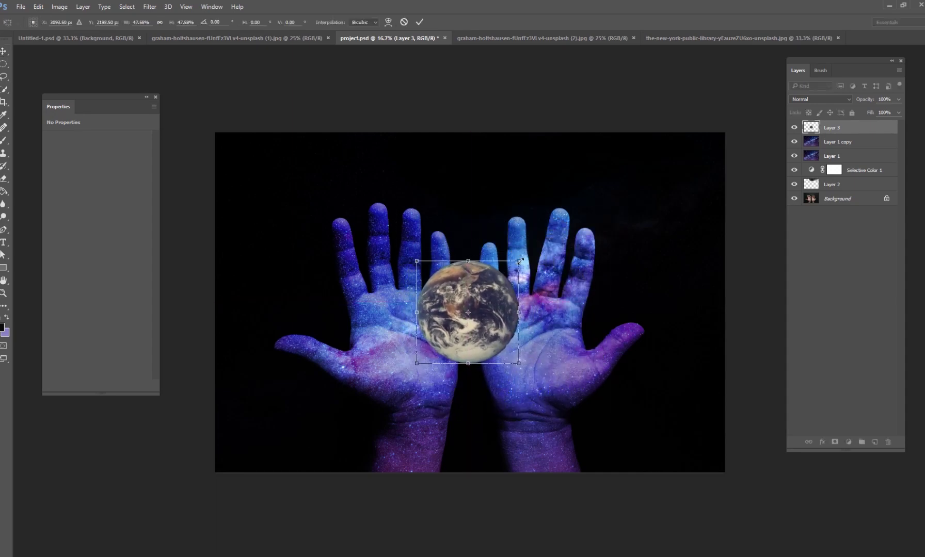
key("Return")
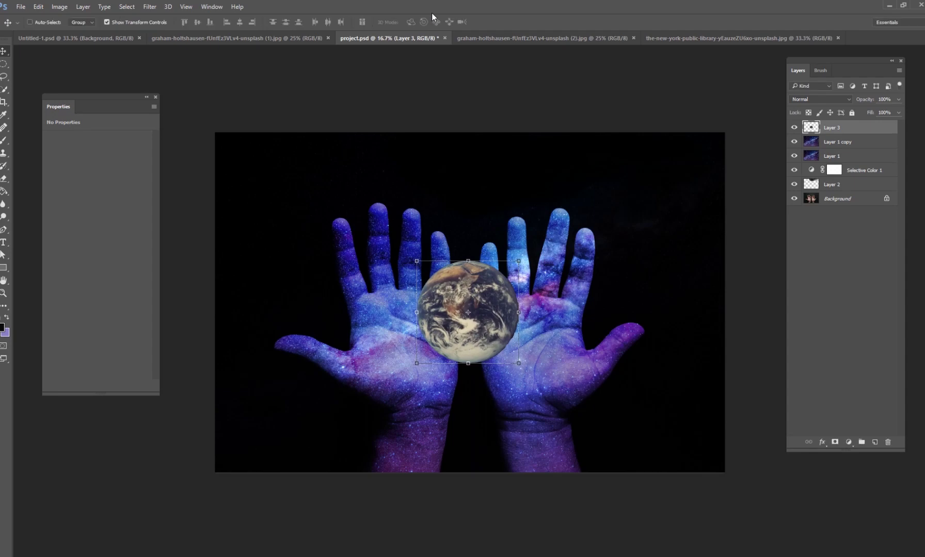
Shrink the Earth very slightly from its upper-right corner and apply the transform.
key("ctrl+plus")
left_click_drag(543, 240, 541, 242)
left_click(419, 22)
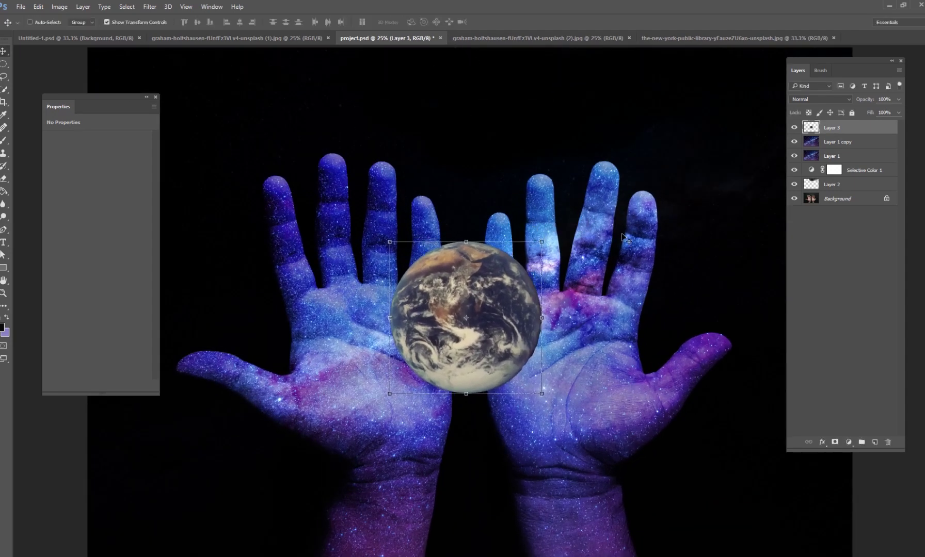
key("ctrl+minus")
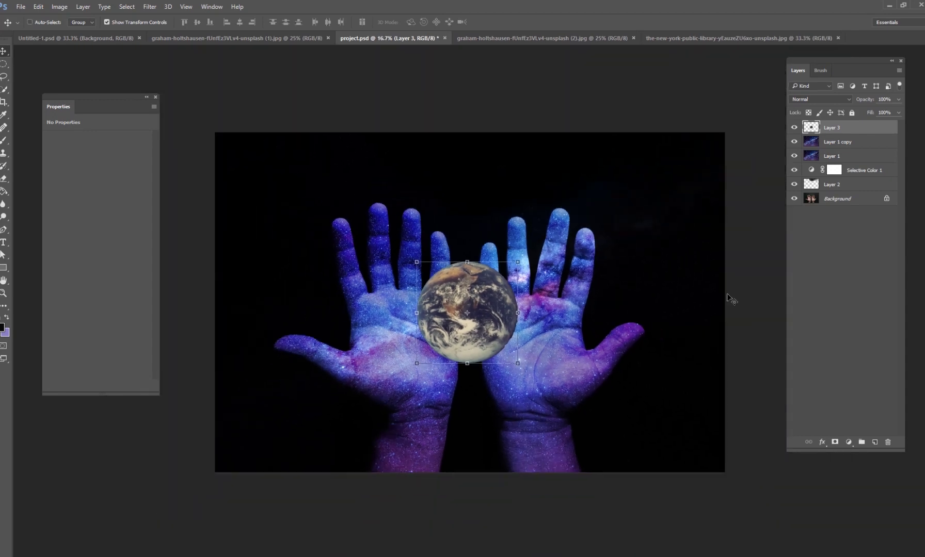
Add a Color Balance adjustment clipped to the Earth layer and set its midtones Yellow–Blue value to +33.
left_click(848, 442)
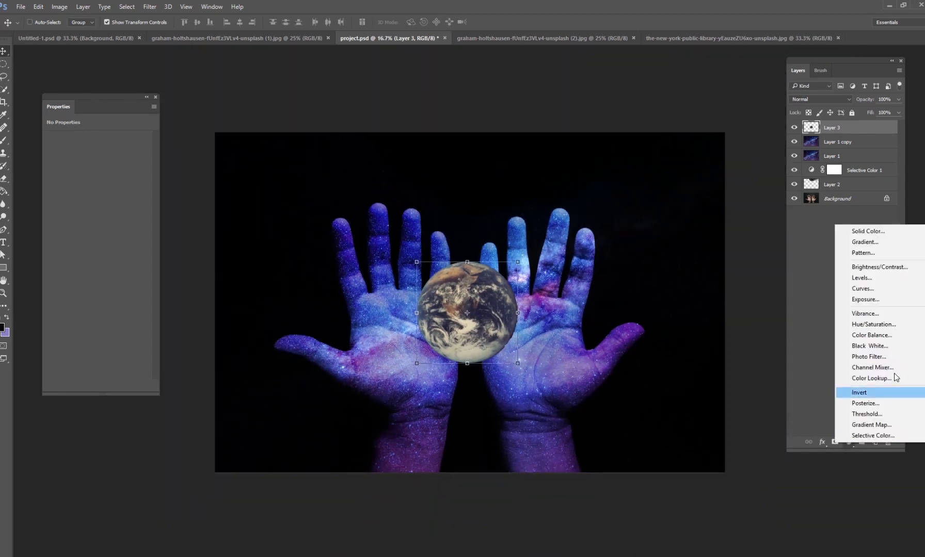
left_click(881, 325)
key("ctrl+alt+g")
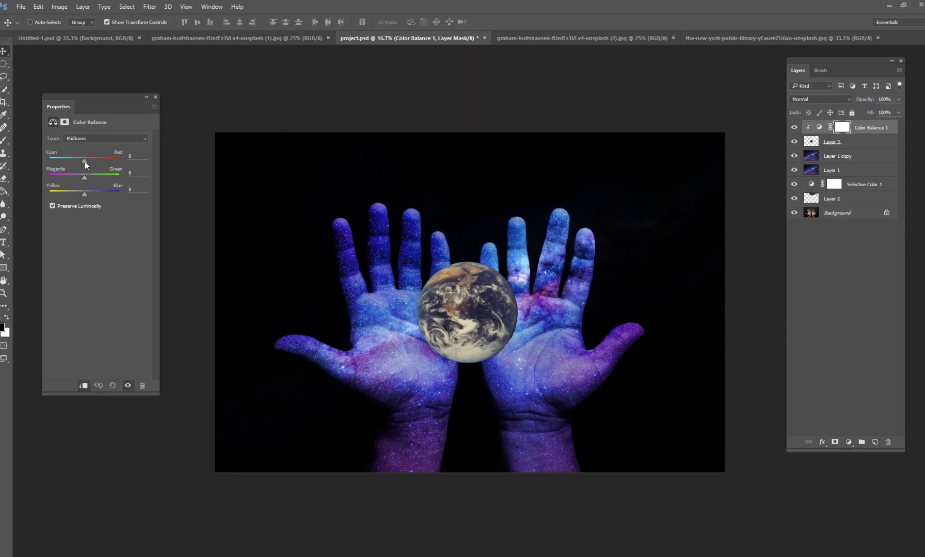
left_click_drag(84, 194, 94, 194)
Set the Color Balance shadows to Cyan–Red -10, Magenta–Green -16 and Yellow–Blue +2, and compare with the adjustment and Earth hidden and shown.
left_click(94, 137)
left_click(85, 149)
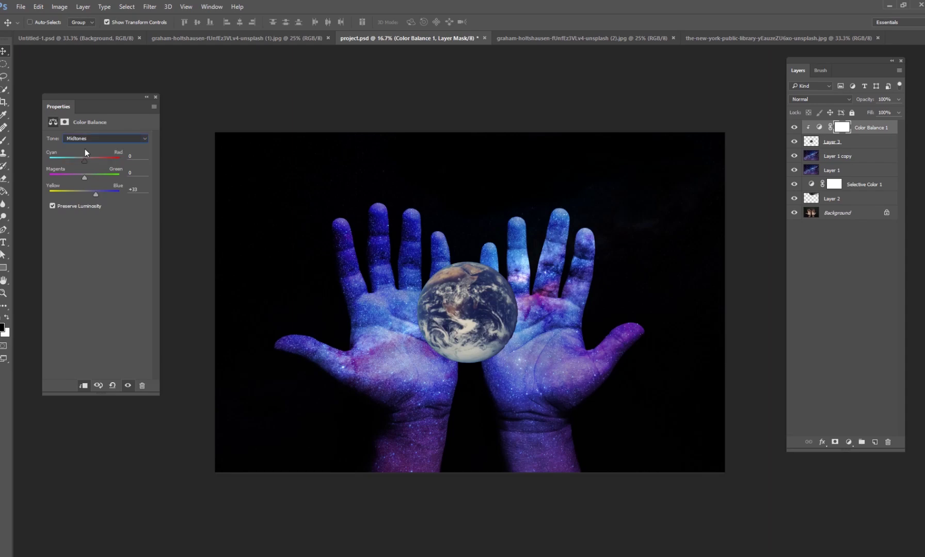
mouse_move(84, 176)
left_mouse_down()
mouse_move(81, 162)
mouse_move(86, 195)
left_mouse_up()
left_click(794, 128)
left_click(794, 128)
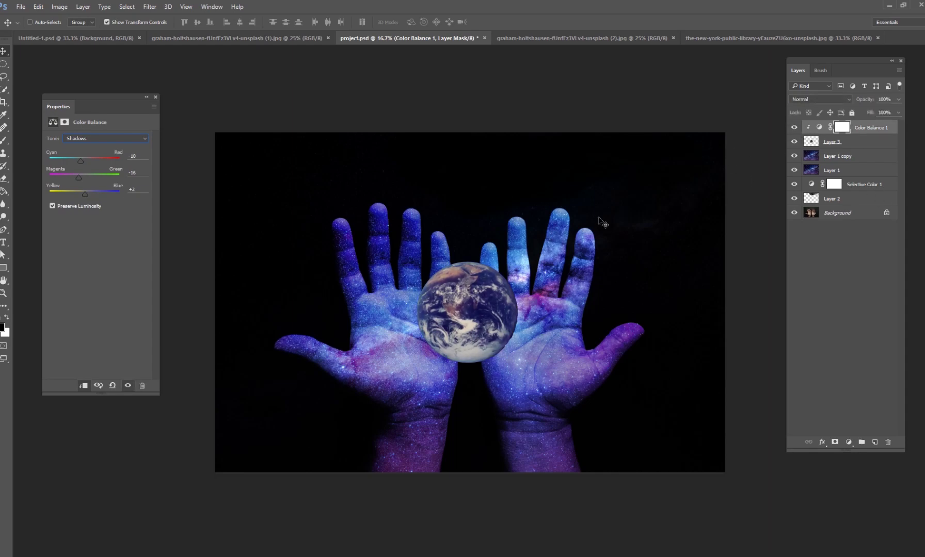
left_click(793, 141)
left_click(793, 141)
Add a new layer clipped to the Earth and prepare a soft 401 px brush with white (ffffff) as the foreground colour.
left_click(874, 442)
key("ctrl+alt+g")
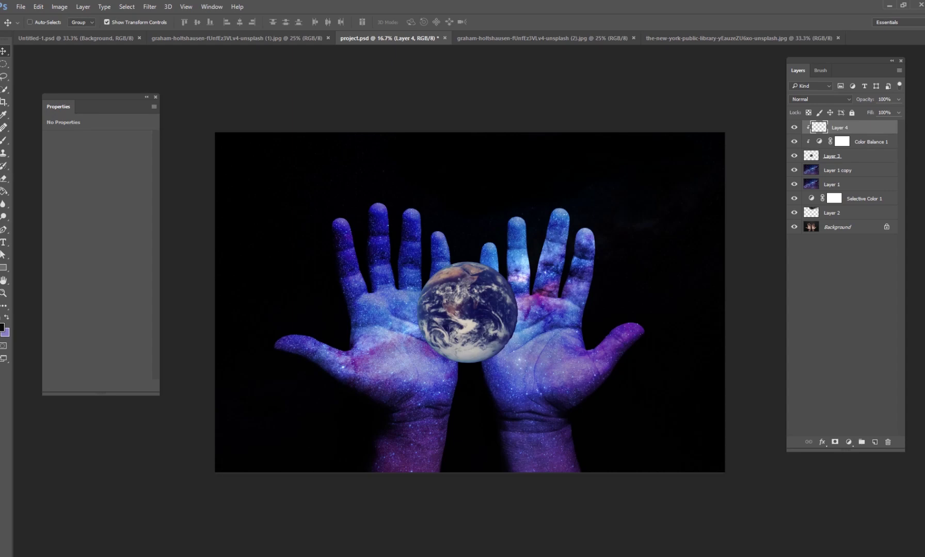
key("b")
right_click(418, 276)
left_click(491, 298)
left_click(2, 327)
left_click(88, 292)
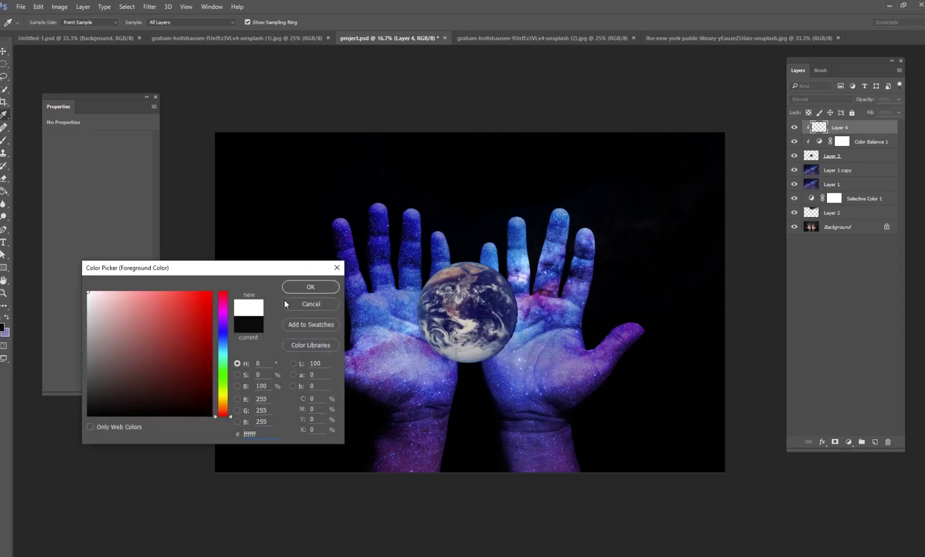
left_click(328, 287)
right_click(540, 267)
left_click(429, 249)
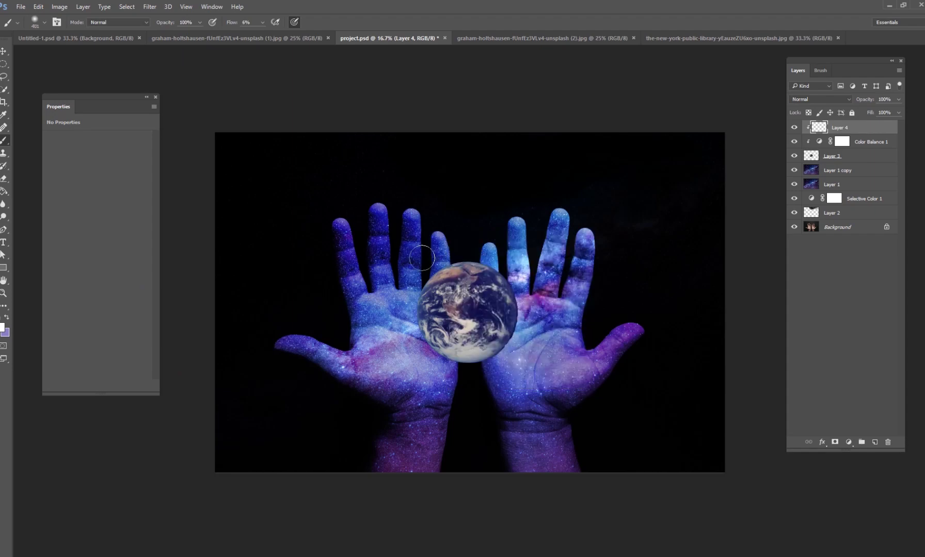
Paint a white glow along the Earth's rim, raising the brush flow to 40%, and lower the layer's opacity to about 78%.
mouse_move(407, 313)
left_mouse_down()
mouse_move(403, 304)
mouse_move(442, 359)
mouse_move(490, 372)
mouse_move(523, 330)
left_mouse_up()
left_click(261, 22)
left_click(276, 35)
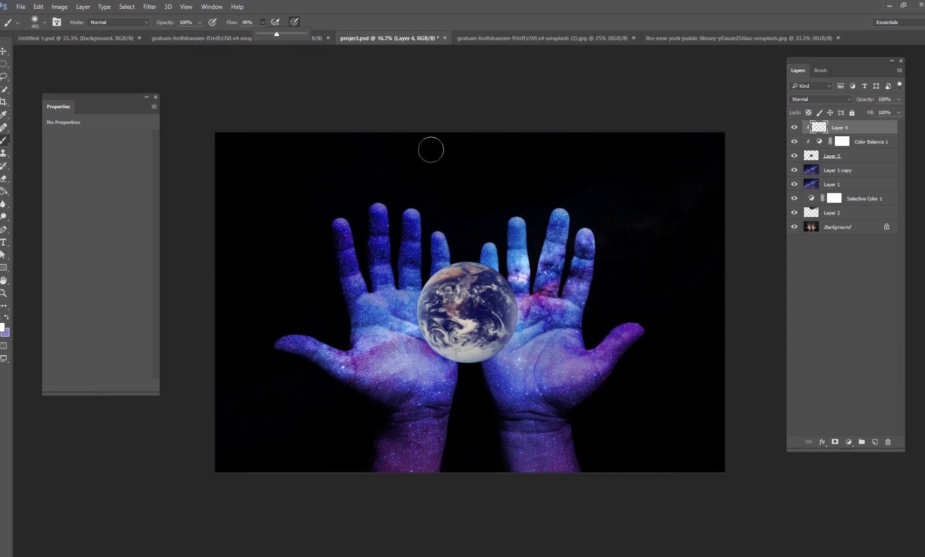
left_click(512, 268)
mouse_move(512, 267)
left_mouse_down()
mouse_move(526, 304)
mouse_move(511, 348)
left_mouse_up()
mouse_move(439, 257)
left_mouse_down()
mouse_move(418, 267)
mouse_move(403, 305)
mouse_move(404, 294)
mouse_move(414, 354)
mouse_move(446, 371)
mouse_move(506, 373)
mouse_move(509, 365)
mouse_move(487, 377)
mouse_move(526, 344)
left_mouse_up()
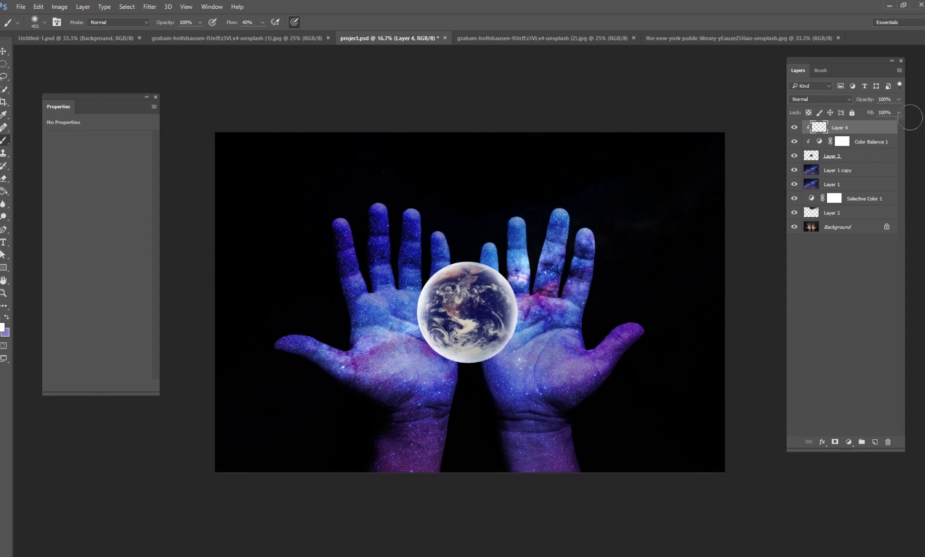
left_click(898, 112)
mouse_move(898, 111)
left_mouse_down()
mouse_move(865, 112)
mouse_move(894, 112)
mouse_move(877, 112)
mouse_move(887, 114)
left_mouse_up()
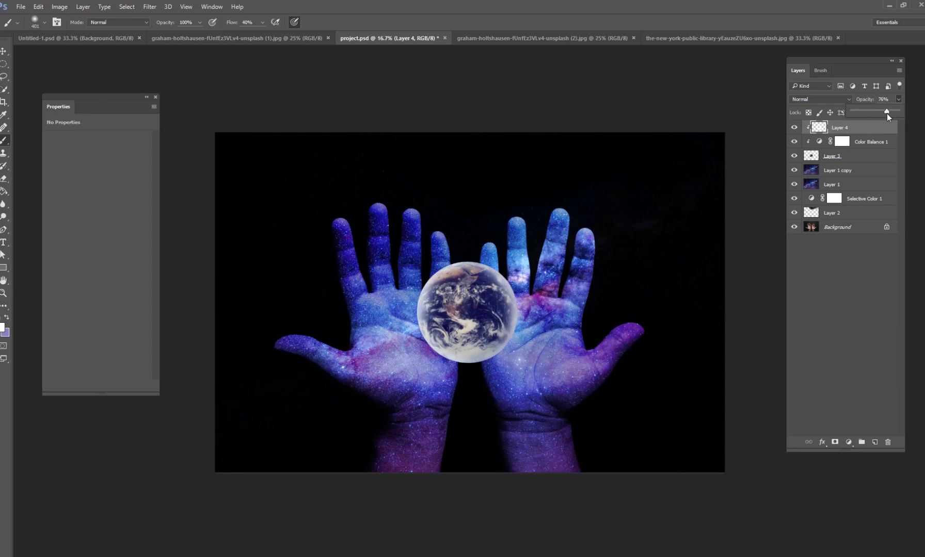
On another clipped layer, paint sampled dark blue over the Earth's centre, reducing flow to 15%, and lower the layer's opacity to 48%.
left_click(875, 442)
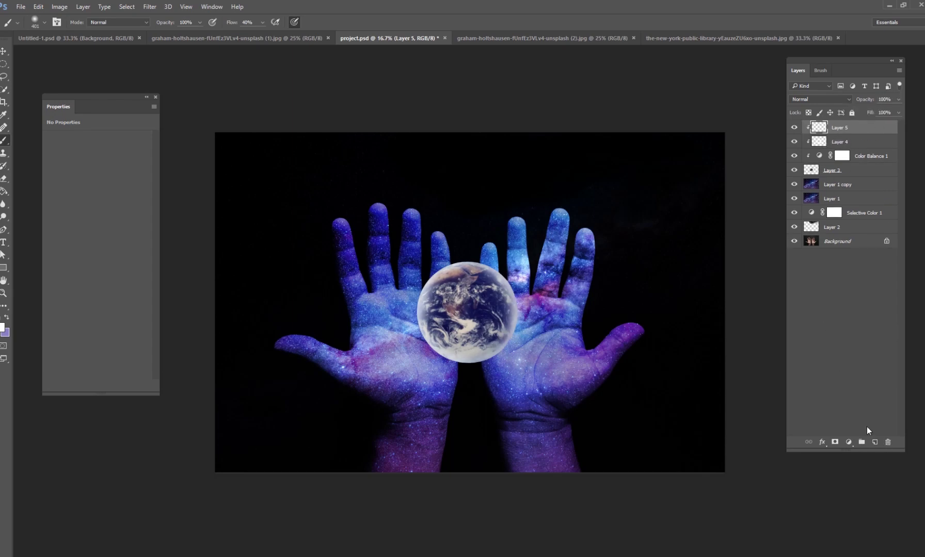
left_click(475, 314, "alt")
mouse_move(467, 312)
left_mouse_down()
mouse_move(455, 310)
mouse_move(439, 332)
mouse_move(463, 341)
left_mouse_up()
left_click(262, 23)
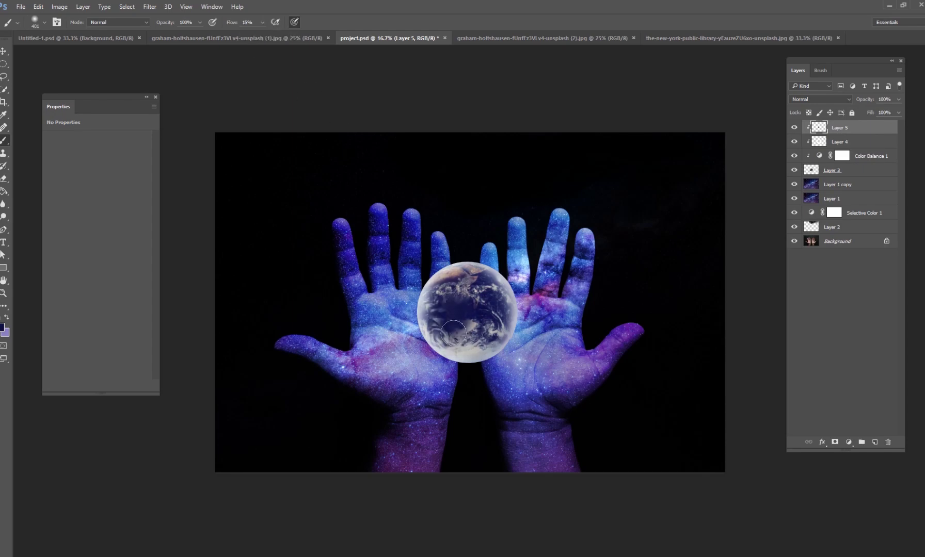
mouse_move(453, 333)
left_mouse_down()
mouse_move(482, 341)
mouse_move(455, 307)
mouse_move(475, 283)
mouse_move(453, 283)
mouse_move(495, 303)
mouse_move(482, 337)
mouse_move(442, 315)
mouse_move(452, 277)
mouse_move(496, 287)
mouse_move(456, 274)
mouse_move(482, 274)
mouse_move(454, 294)
mouse_move(481, 276)
mouse_move(501, 306)
mouse_move(452, 338)
mouse_move(460, 330)
mouse_move(443, 312)
mouse_move(456, 274)
mouse_move(486, 274)
mouse_move(489, 308)
left_mouse_up()
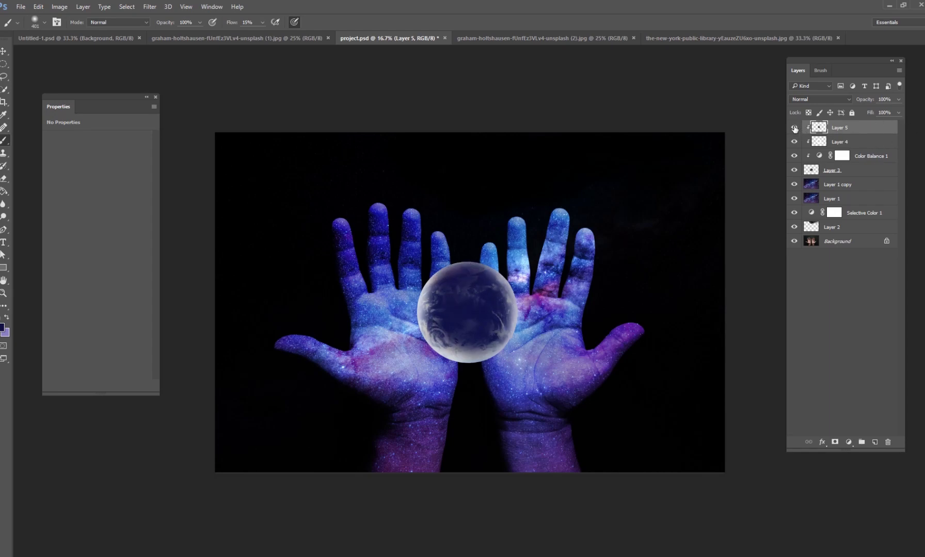
left_click_drag(887, 112, 883, 112)
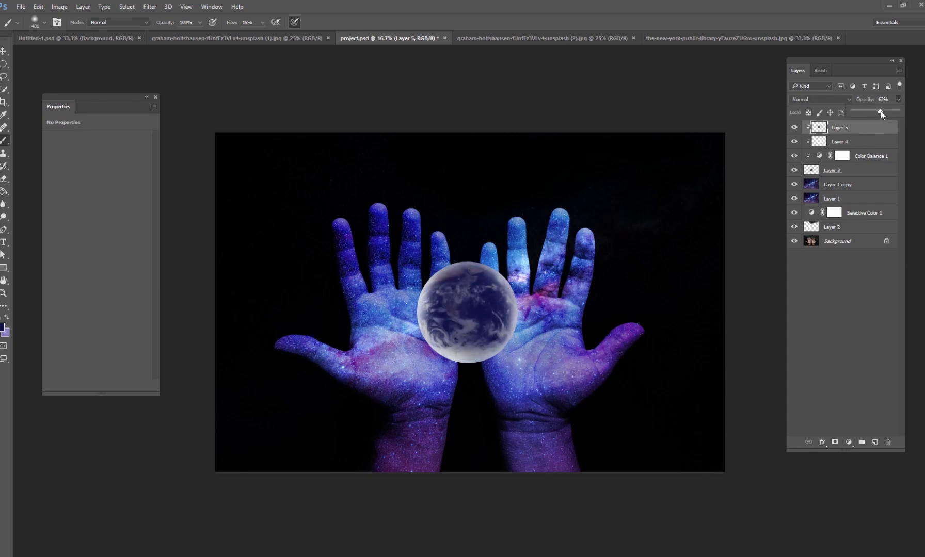
left_click_drag(881, 111, 879, 112)
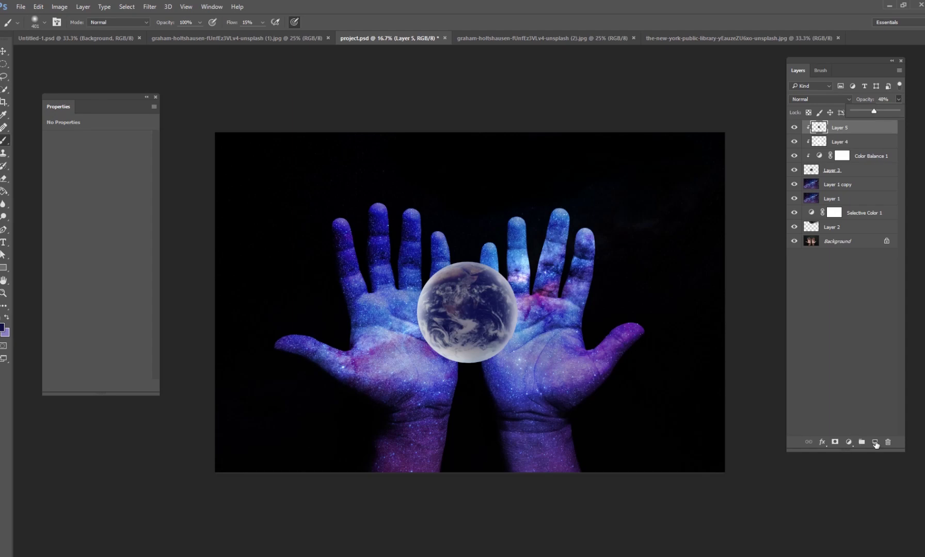
On a new top layer, paint a light-blue glow sampled from the fingers over the Earth with a soft 2520 px brush at 5% flow.
left_click(874, 442)
right_click(479, 308)
left_click_drag(584, 332, 586, 332)
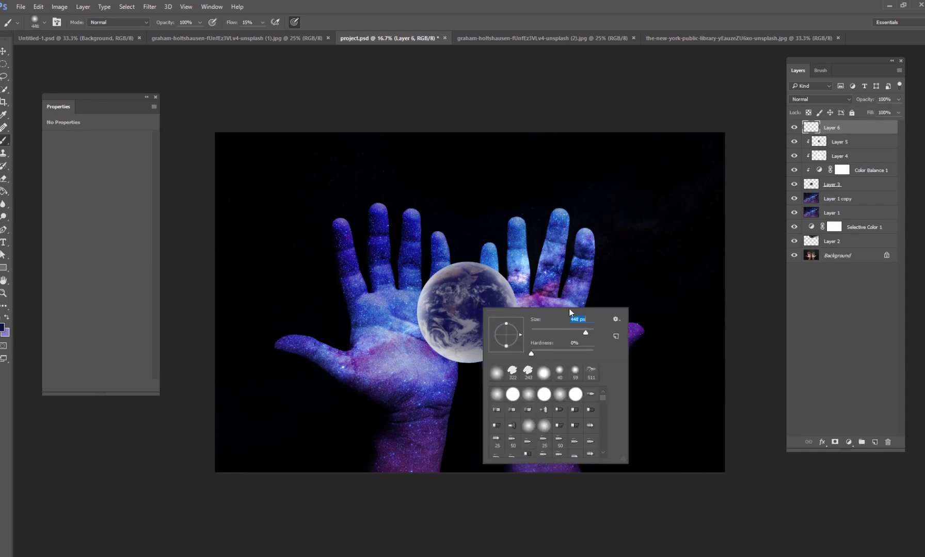
left_click(528, 258)
right_click(531, 279)
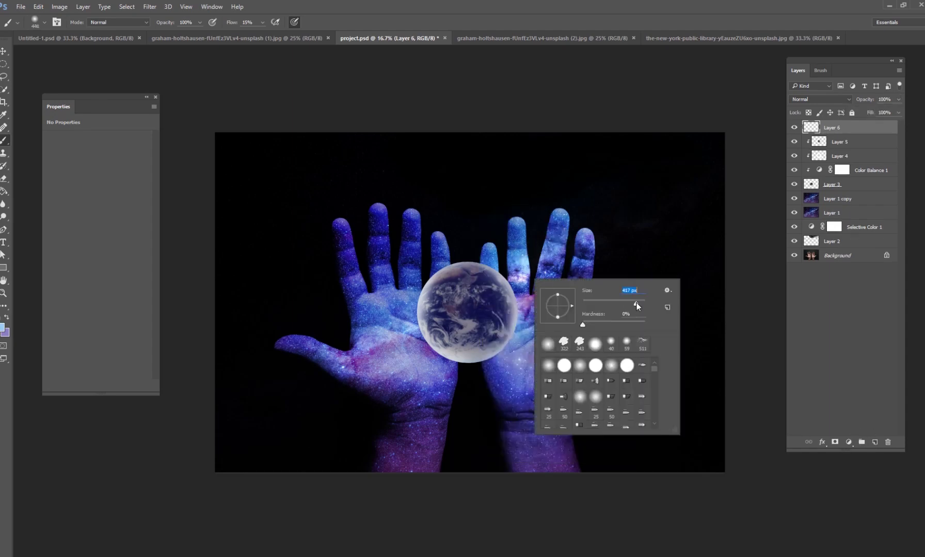
left_click_drag(641, 303, 642, 303)
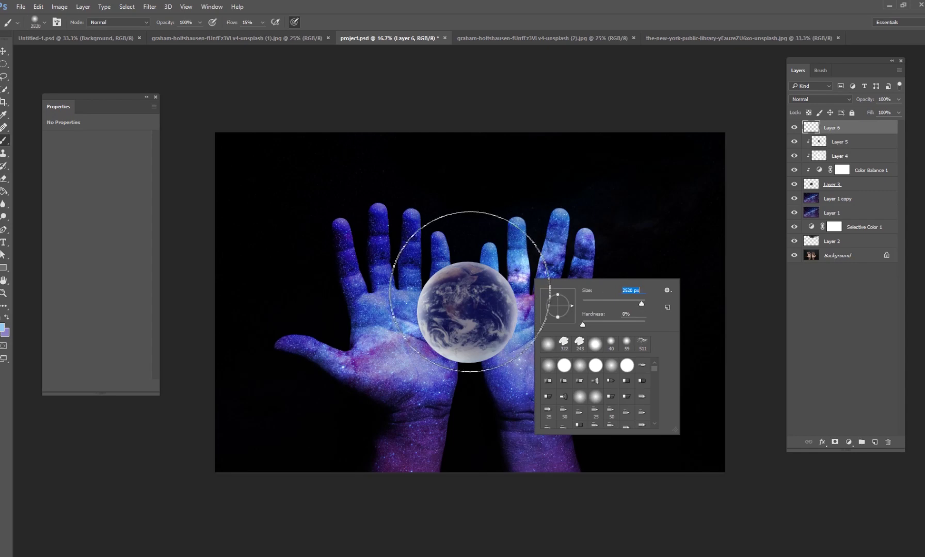
left_click(262, 23)
left_click_drag(262, 32, 256, 32)
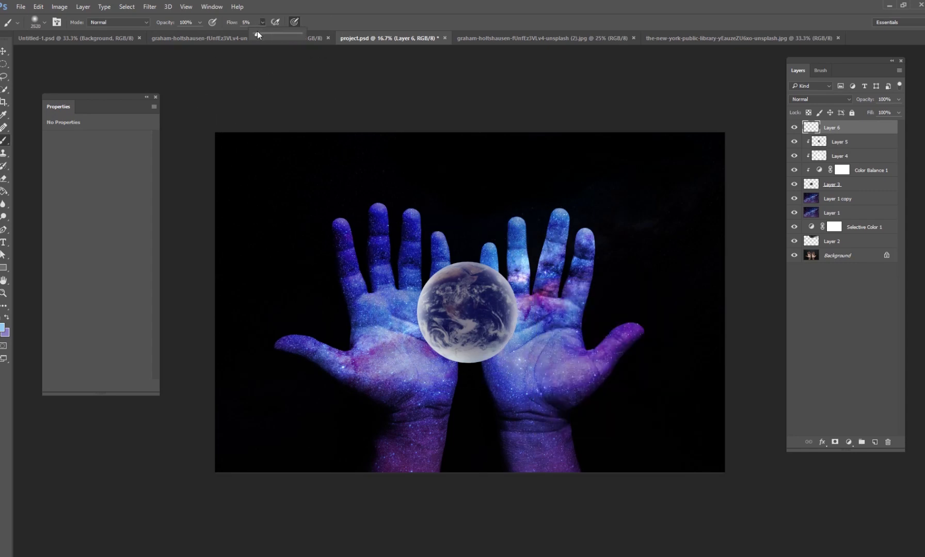
mouse_move(467, 325)
left_mouse_down()
mouse_move(466, 301)
mouse_move(473, 316)
left_mouse_up()
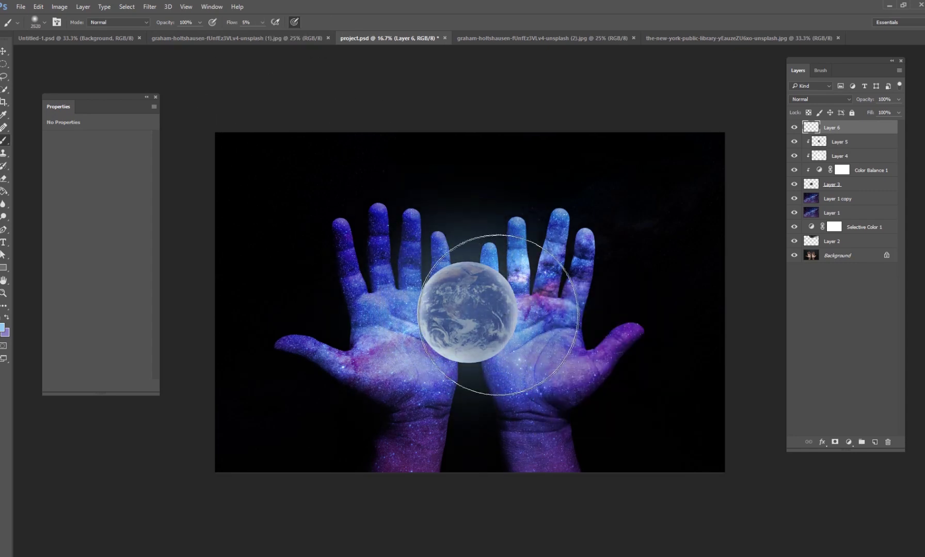
Build up the light-blue glow around the Earth with a smaller brush and set its layer to Screen at 70% opacity.
right_click(505, 315)
right_click(504, 300)
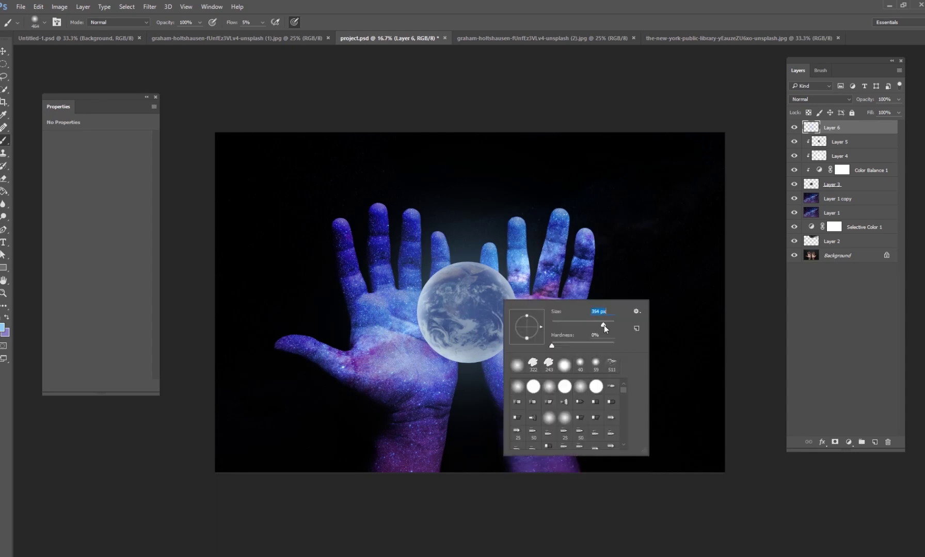
mouse_move(521, 294)
left_mouse_down()
mouse_move(467, 346)
mouse_move(424, 272)
mouse_move(486, 356)
left_mouse_up()
left_click(822, 99)
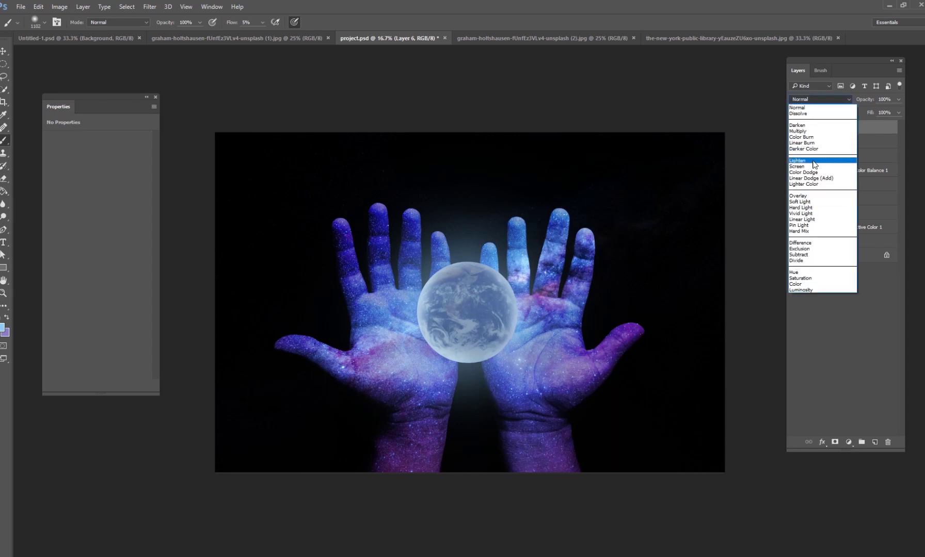
left_click(818, 168)
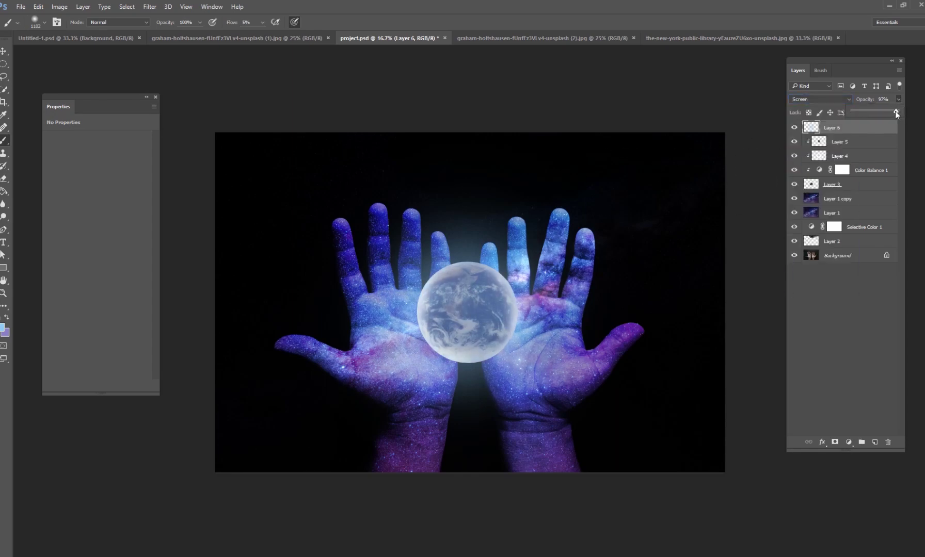
left_click_drag(895, 111, 885, 111)
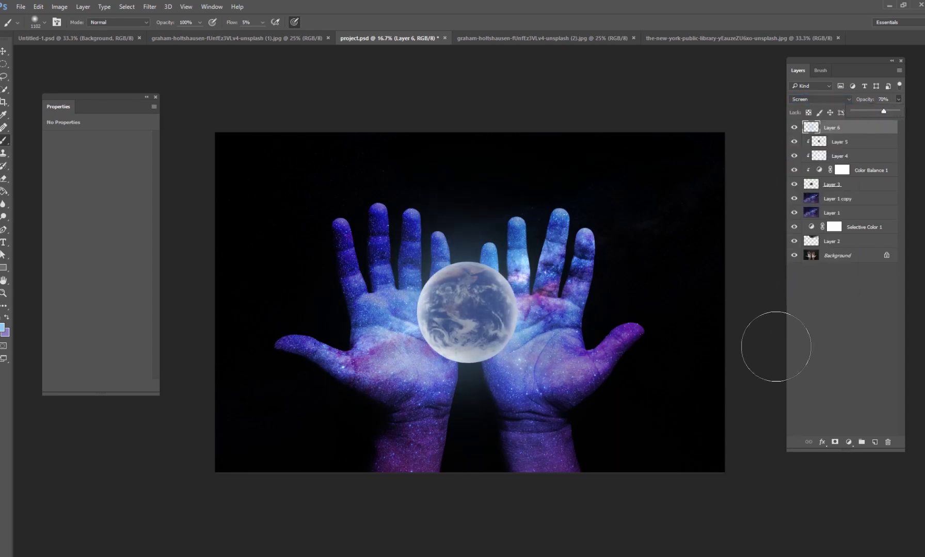
Create a new layer inside a new top group and change the group to a brightening blend mode.
left_click(874, 442)
left_click(861, 442)
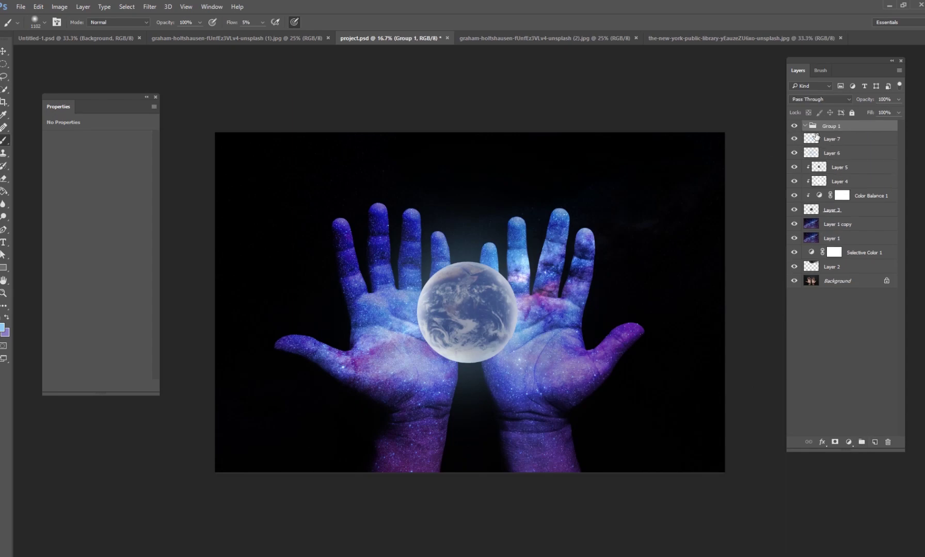
left_click(824, 100)
left_click(813, 184)
left_click_drag(829, 142, 830, 131)
Paint a light violet glow on the grouped layer where the palms meet the Earth's lower edges, reducing the brush to 275 px.
left_click(4, 328)
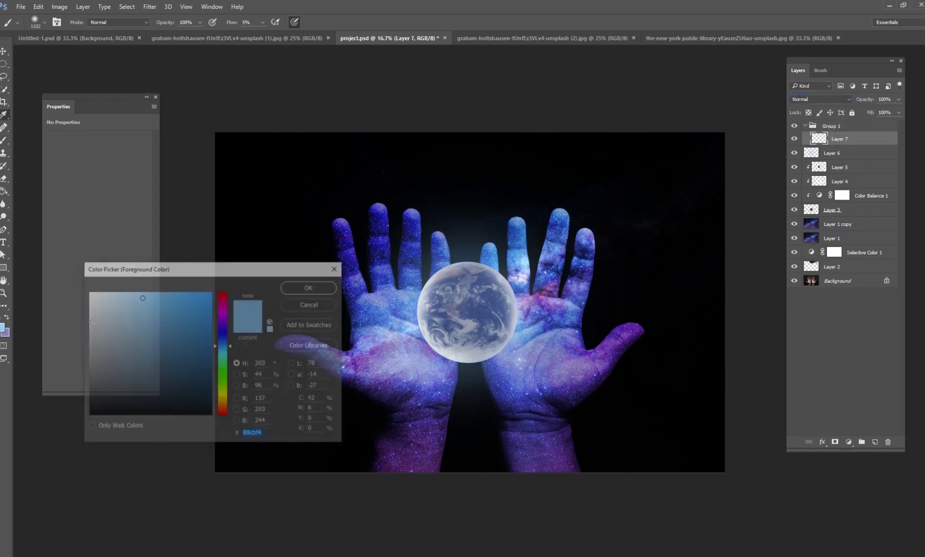
left_click_drag(224, 335, 223, 329)
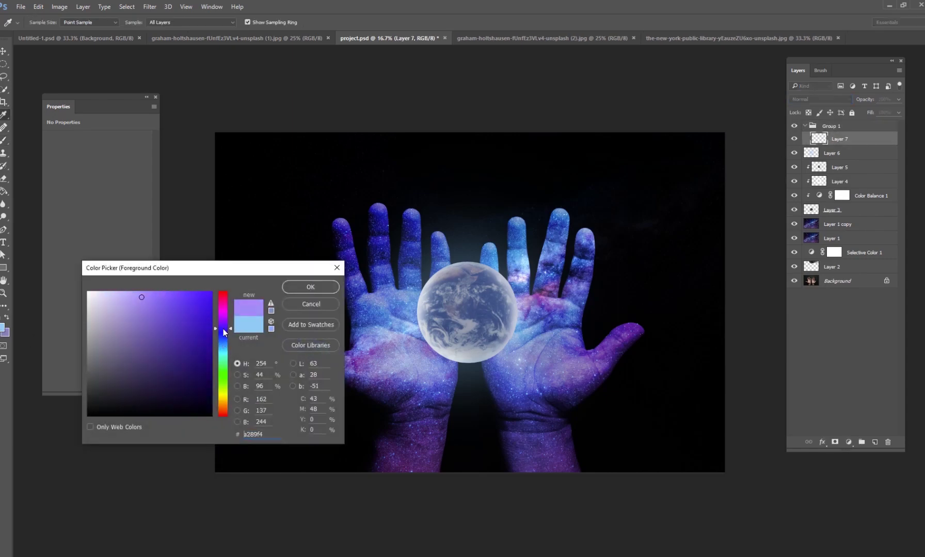
left_click(323, 285)
left_click_drag(415, 303, 433, 365)
right_click(462, 331)
left_click(560, 355)
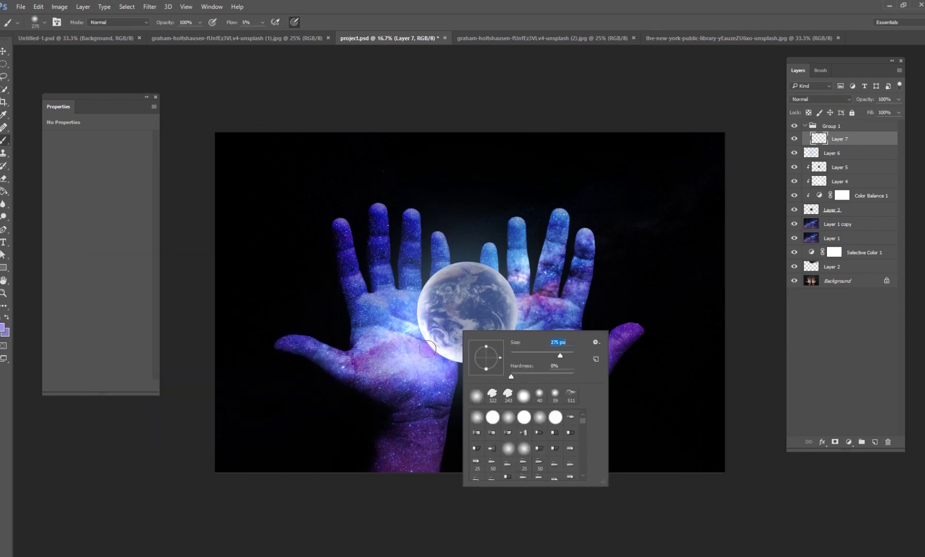
left_click(421, 349)
mouse_move(502, 357)
left_mouse_down()
mouse_move(501, 289)
mouse_move(510, 293)
mouse_move(495, 277)
mouse_move(518, 330)
left_mouse_up()
Intensify the violet glow around the Earth's edge and the adjoining palms, varying the soft brush size from 417 px to smaller.
right_click(525, 328)
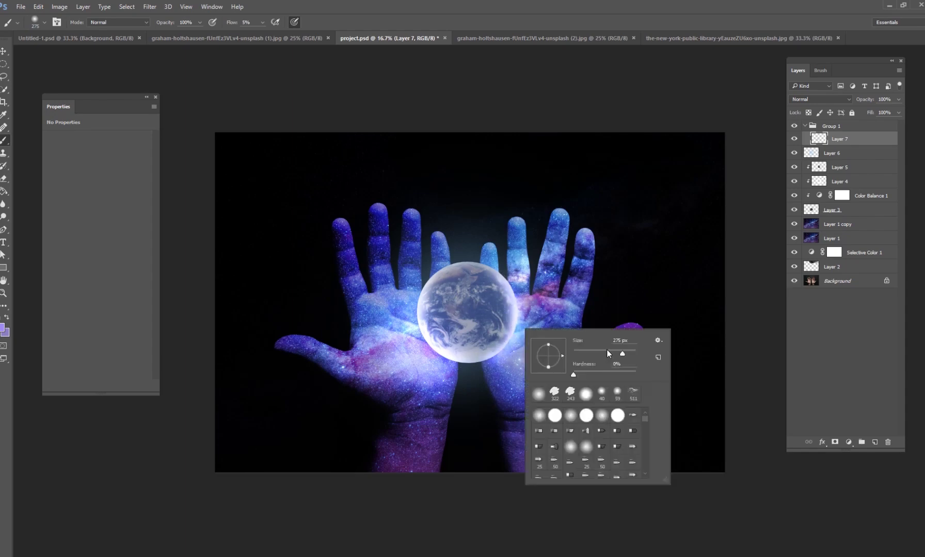
key("Escape")
right_click(529, 325)
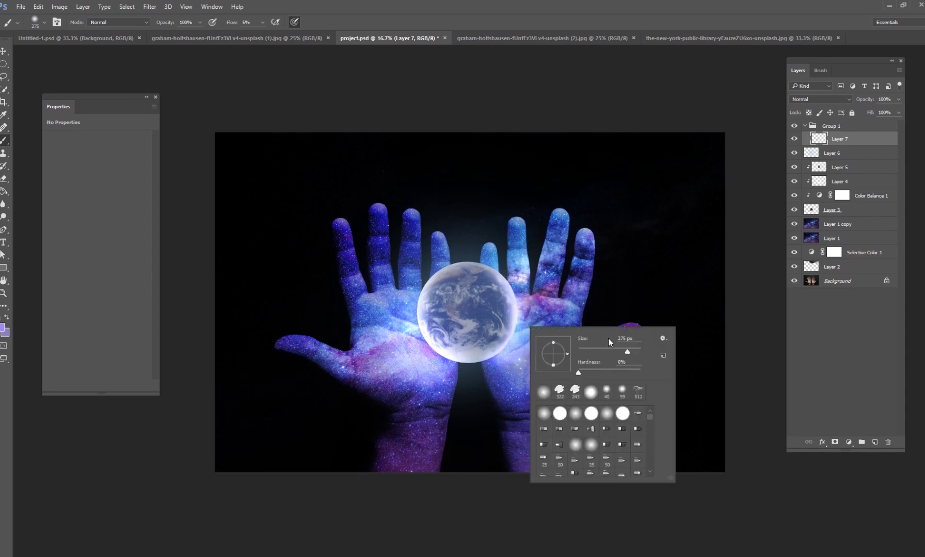
key("Escape")
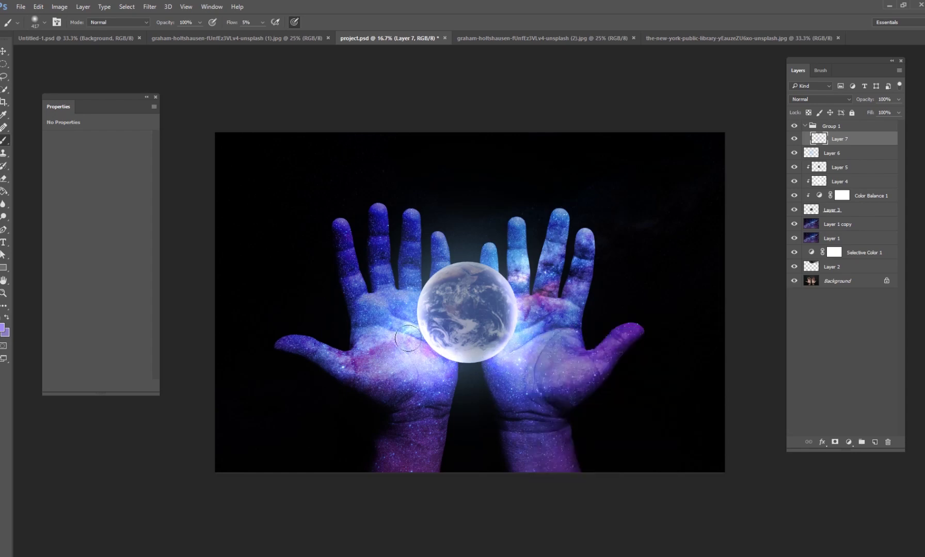
right_click(443, 336)
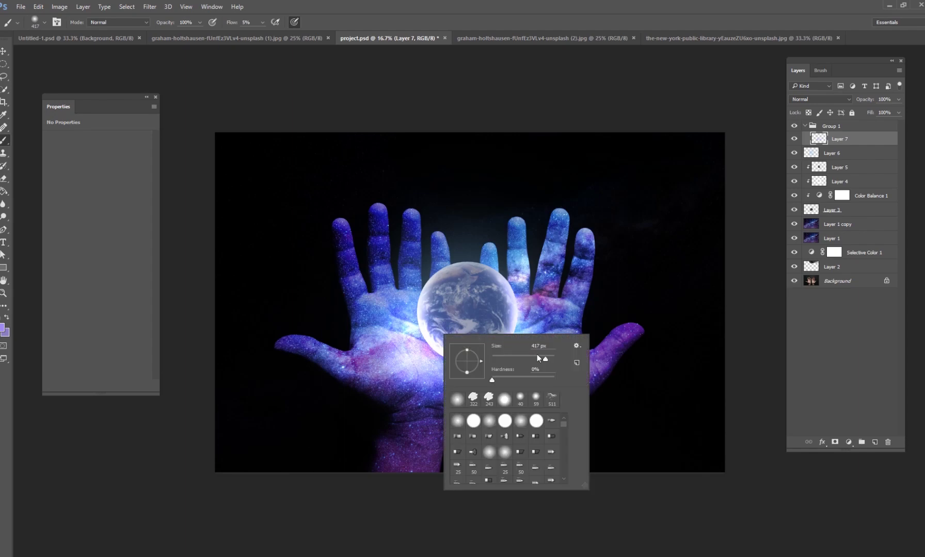
left_click(532, 356)
left_click(416, 348)
right_click(501, 309)
key("Return")
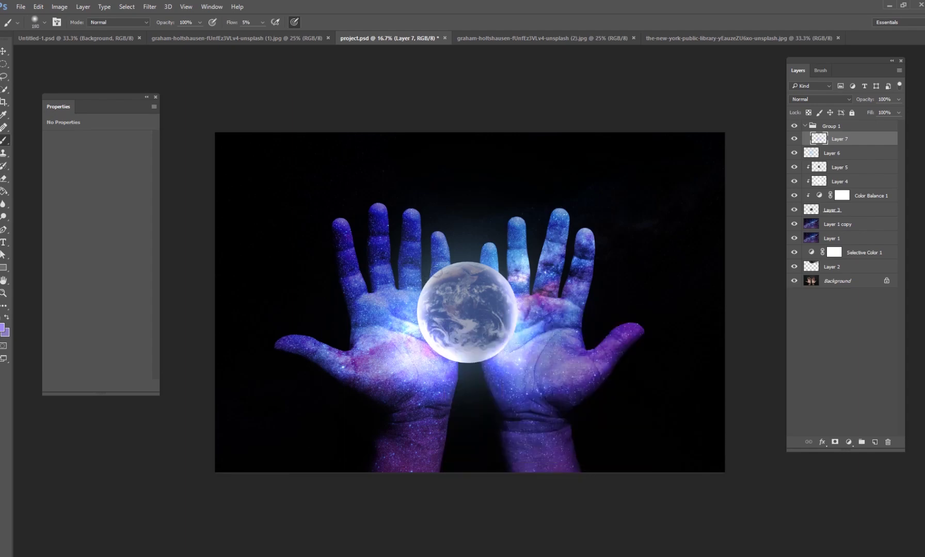
right_click(539, 287)
key("Return")
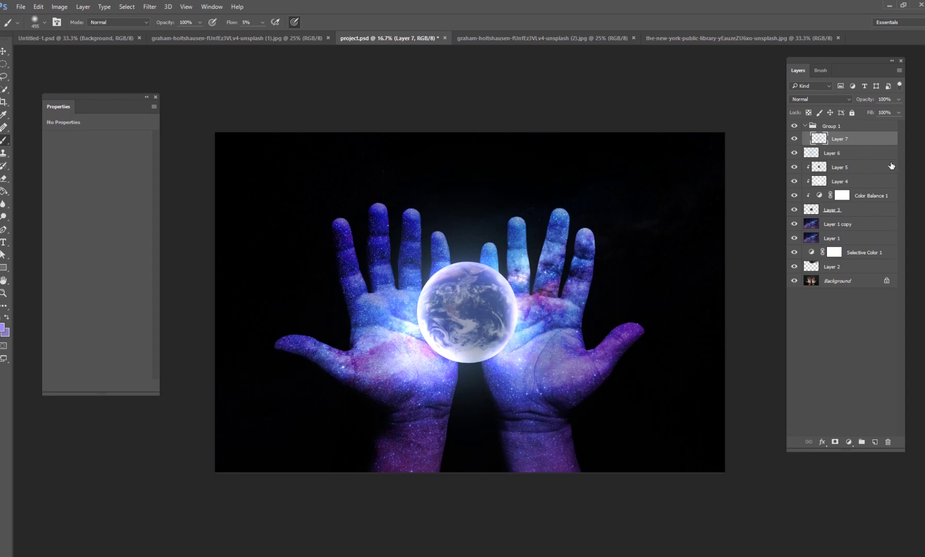
Set the opacity of the clipped dark-blue shading layer over the Earth to 54%.
left_click(860, 168)
mouse_move(882, 110)
left_mouse_down()
mouse_move(890, 112)
mouse_move(883, 112)
left_mouse_up()
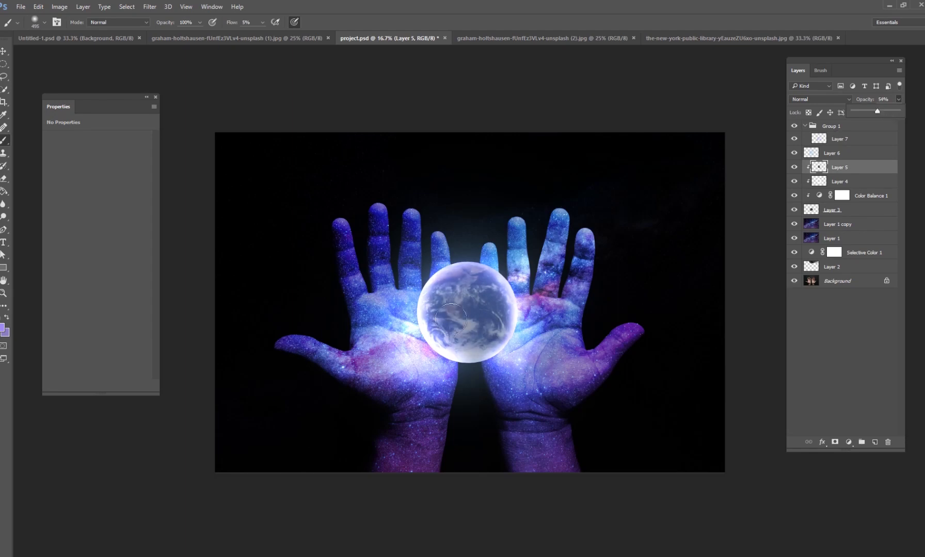
Create a new layer above the lower Screen-mode glow layer and shift the foreground colour's hue to a pinker purple.
left_click(515, 317)
left_click(818, 139)
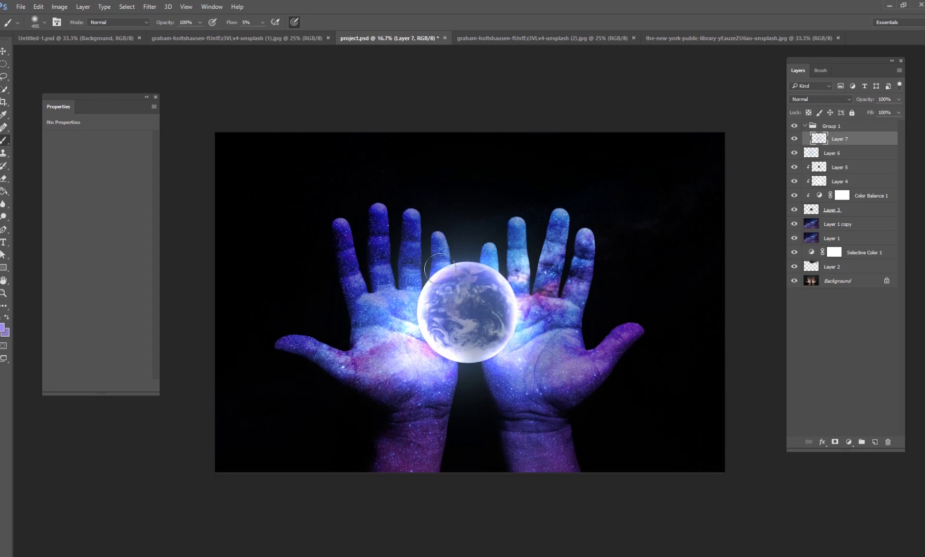
left_click(811, 154)
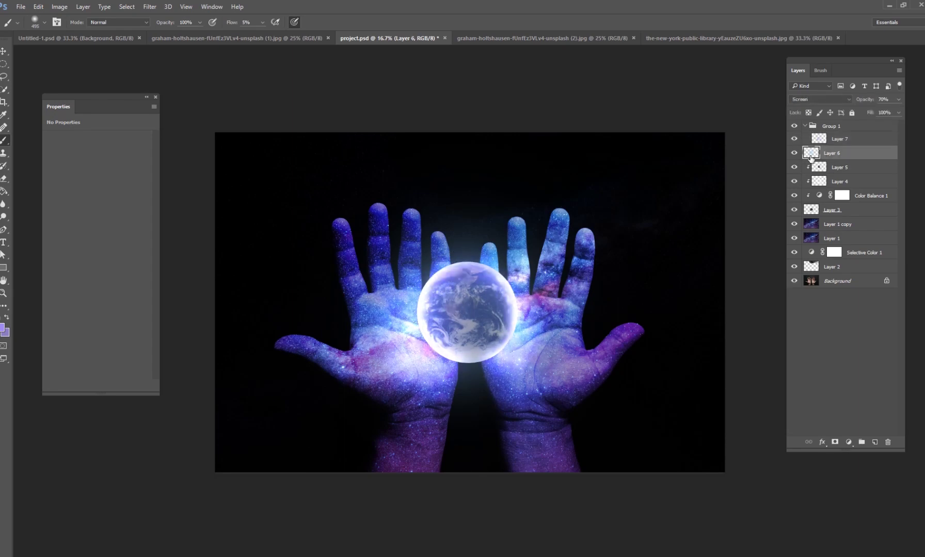
left_click(874, 442)
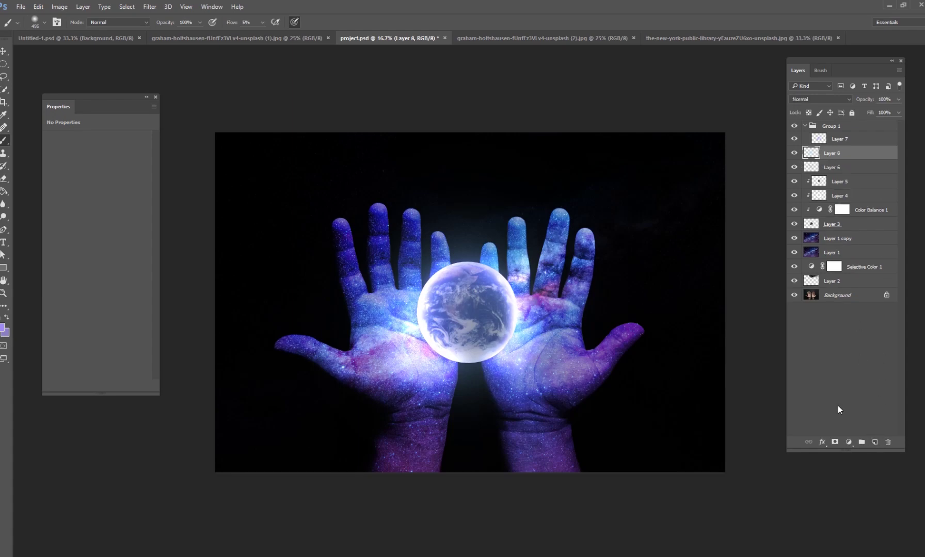
left_click(3, 328)
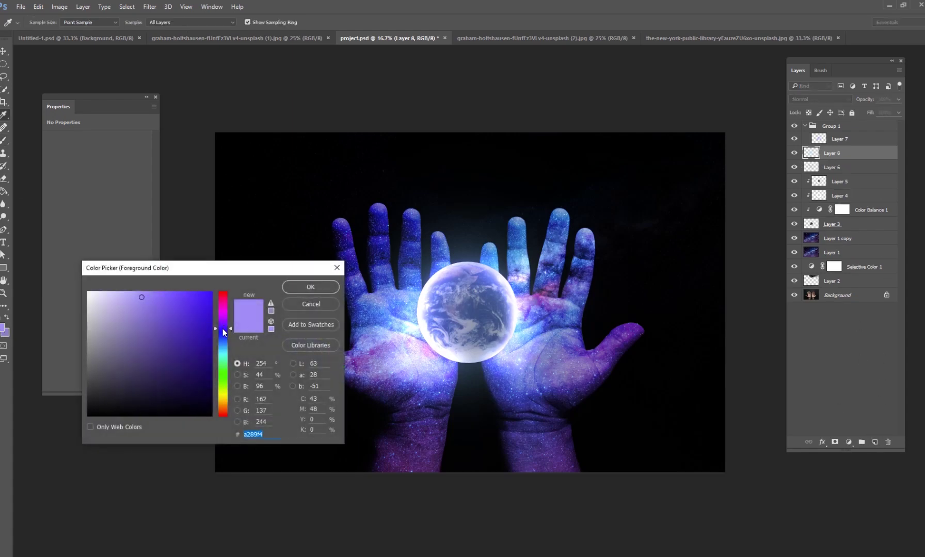
left_click_drag(223, 329, 223, 320)
left_click(310, 287)
Paint a wide pinkish-purple glow over the Earth, palms and surrounding backdrop with a soft 2520 px brush, comparing it with the layer hidden.
key("b")
right_click(532, 295)
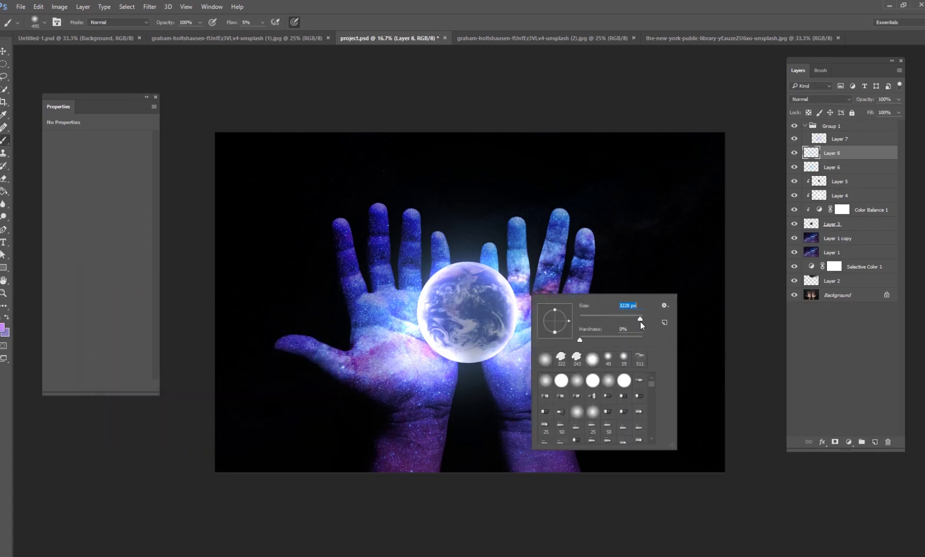
left_click_drag(640, 321, 638, 322)
mouse_move(468, 297)
left_mouse_down()
mouse_move(424, 285)
mouse_move(415, 292)
mouse_move(404, 329)
mouse_move(415, 364)
mouse_move(443, 352)
mouse_move(490, 380)
mouse_move(531, 343)
mouse_move(423, 231)
left_mouse_up()
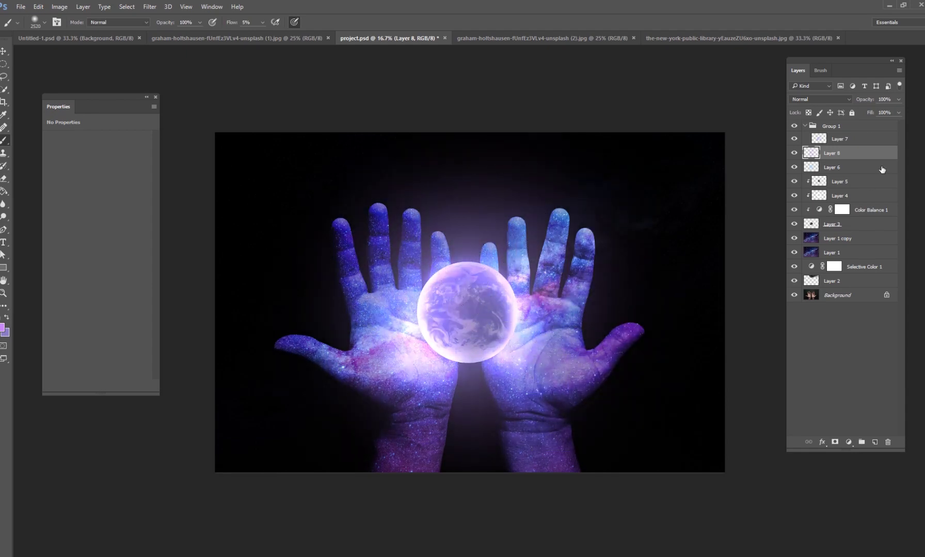
left_click(794, 154)
left_click(794, 153)
mouse_move(494, 310)
left_mouse_down()
mouse_move(399, 305)
mouse_move(404, 267)
mouse_move(419, 362)
mouse_move(455, 356)
left_mouse_up()
left_click(847, 139)
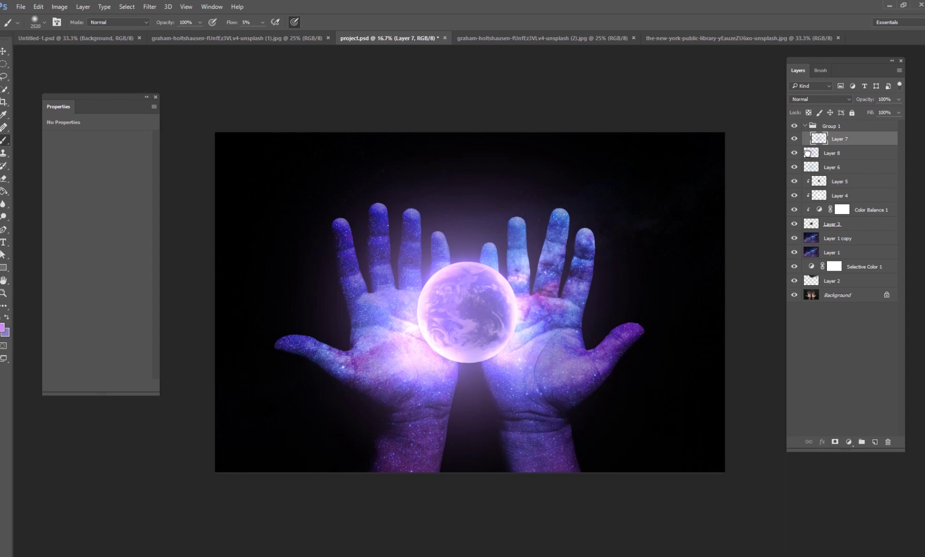
left_click(846, 153)
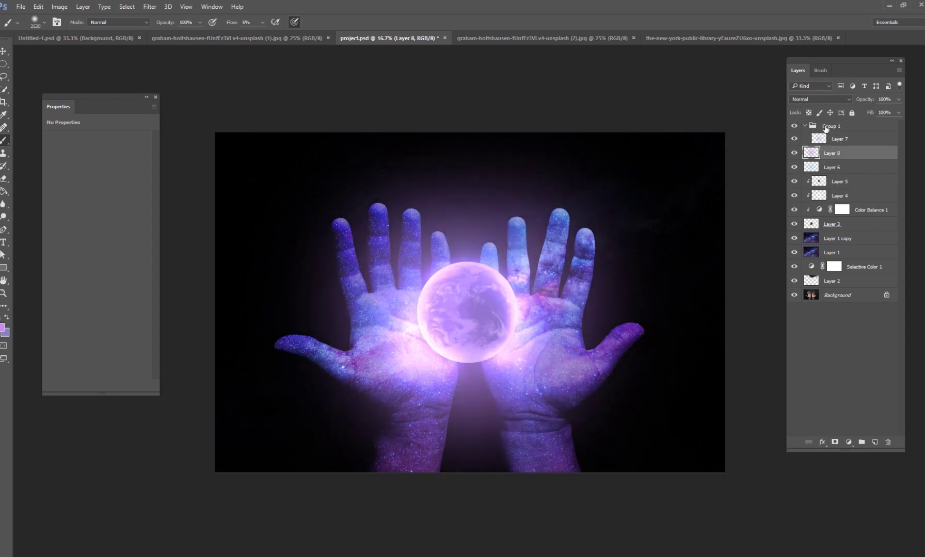
Try the Screen blend mode on the pinkish-purple glow layer and return it to Normal.
left_click(809, 100)
left_click(808, 149)
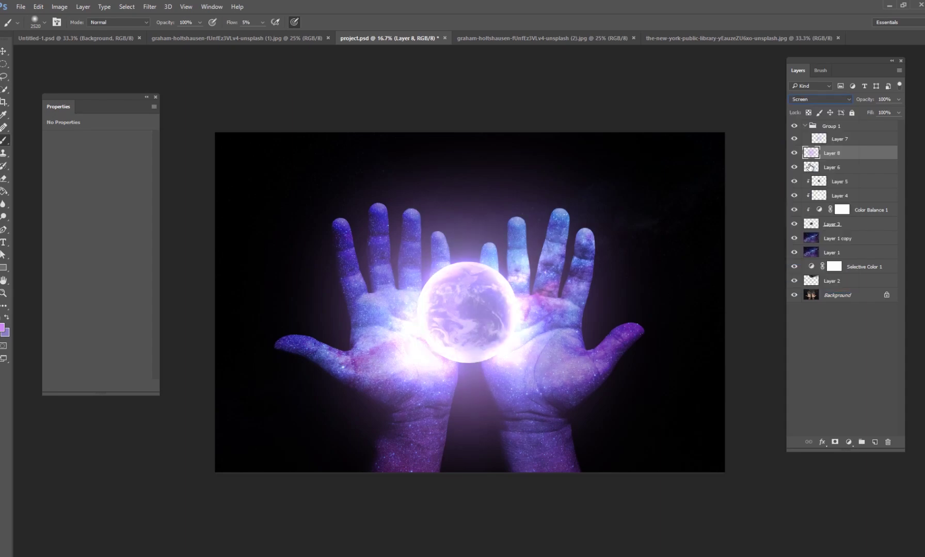
left_click(824, 100)
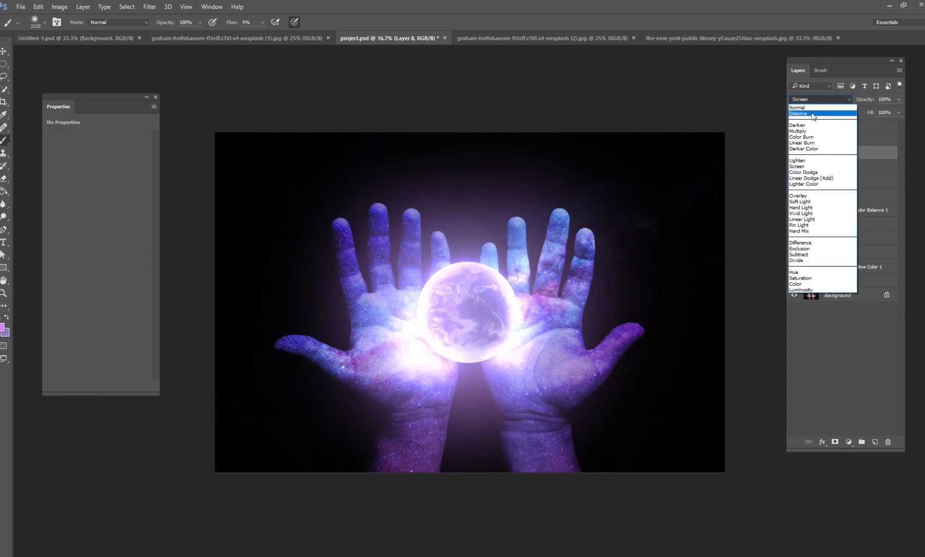
left_click(820, 103)
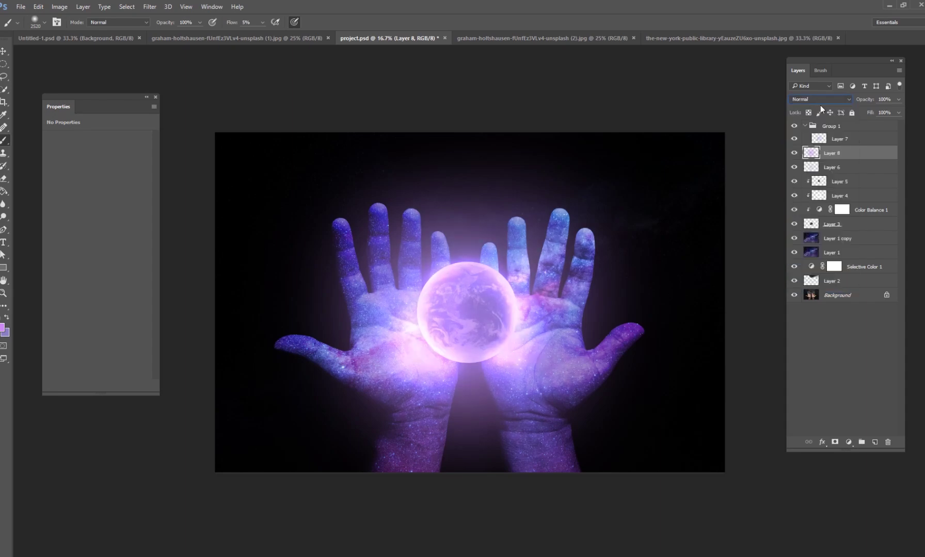
Set the pinkish-purple glow layer's opacity to 91% and add a new Screen-mode layer above it.
left_click(899, 100)
left_click(874, 441)
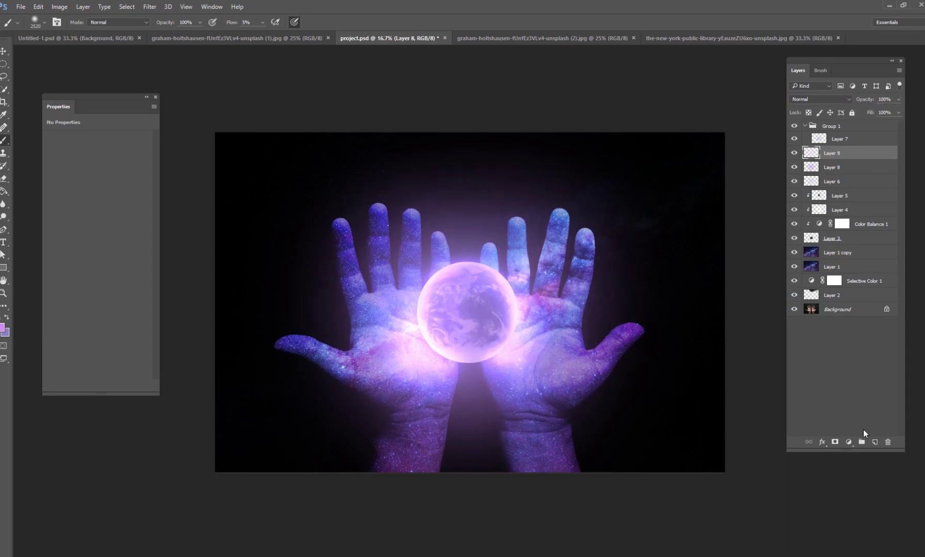
left_click(836, 99)
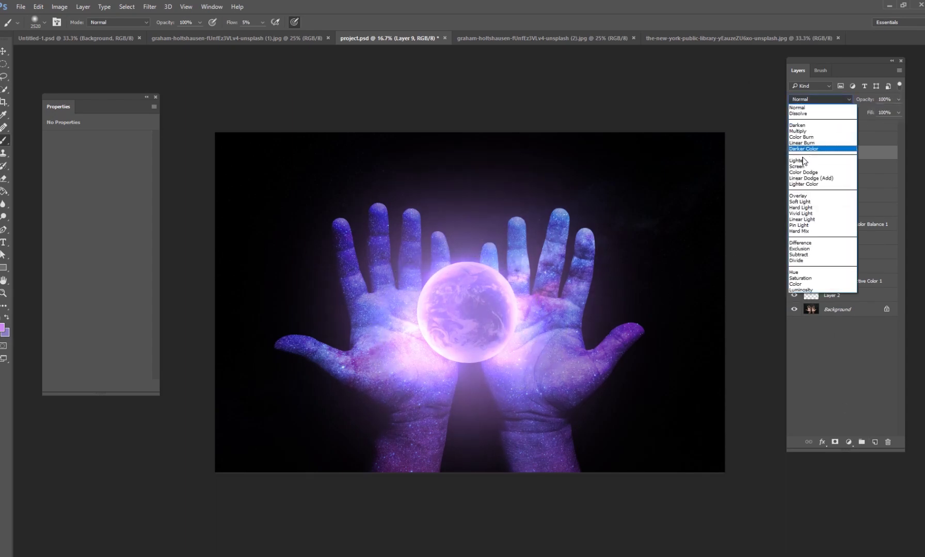
left_click(797, 167)
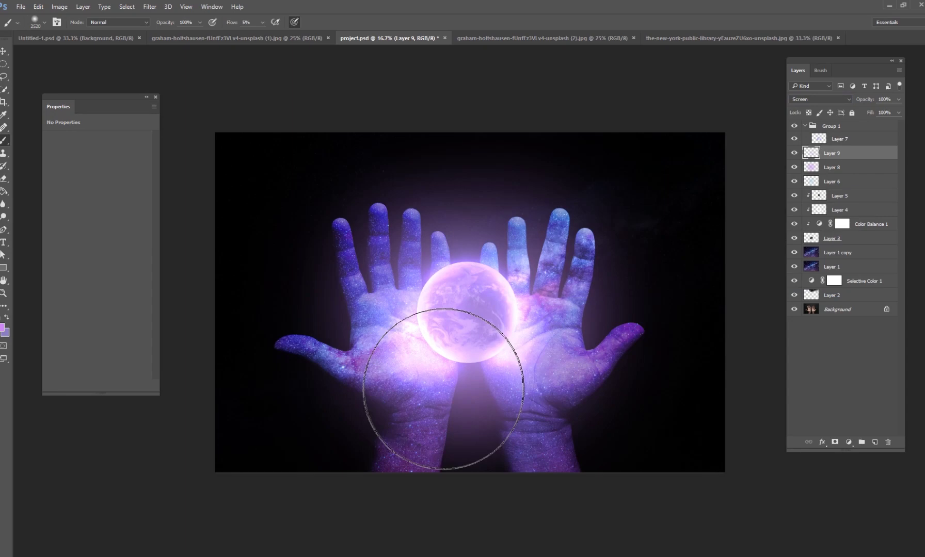
Paint more purple glow around the Earth on the new Screen layer and reduce its opacity to 23%.
mouse_move(444, 389)
left_mouse_down()
mouse_move(403, 289)
mouse_move(528, 270)
mouse_move(422, 295)
mouse_move(405, 271)
mouse_move(370, 300)
mouse_move(398, 393)
mouse_move(507, 361)
left_mouse_up()
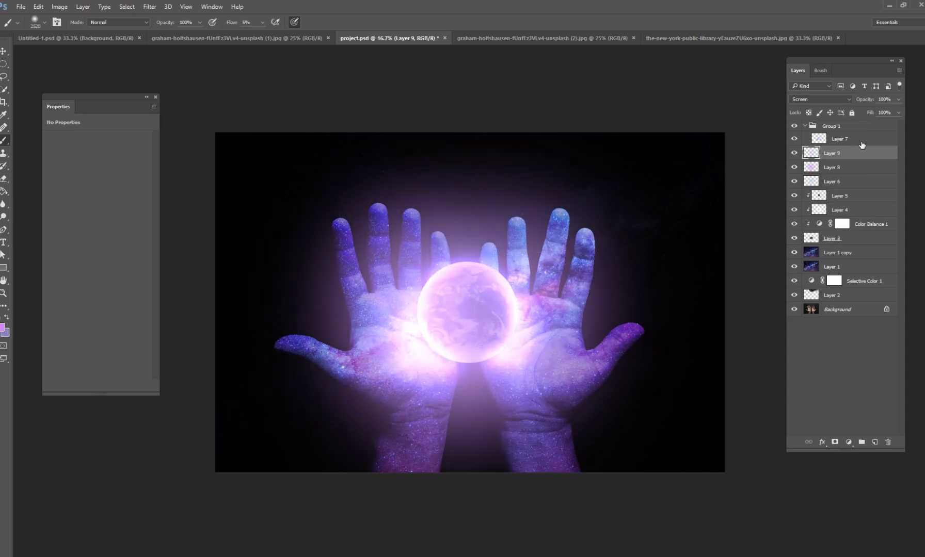
left_click(794, 153)
left_click(794, 154)
left_click_drag(874, 112, 862, 112)
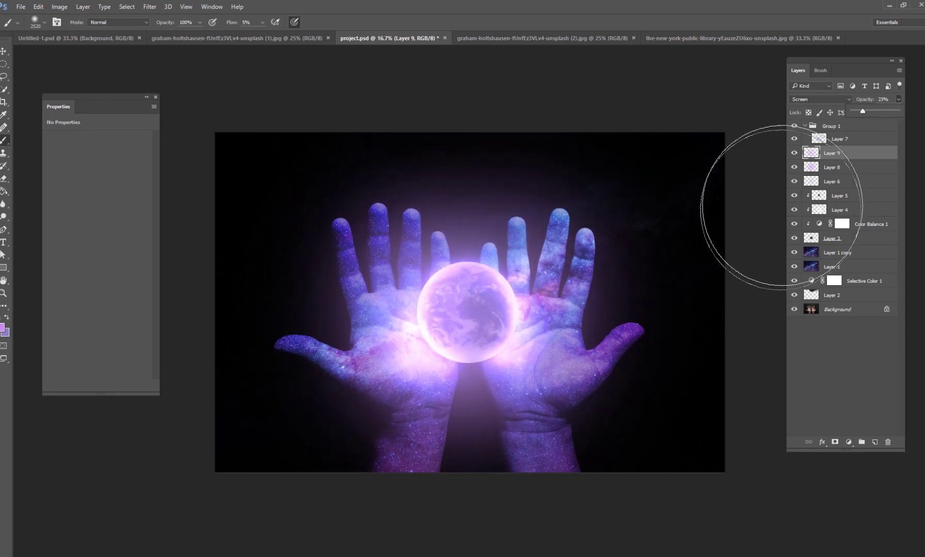
key("Return")
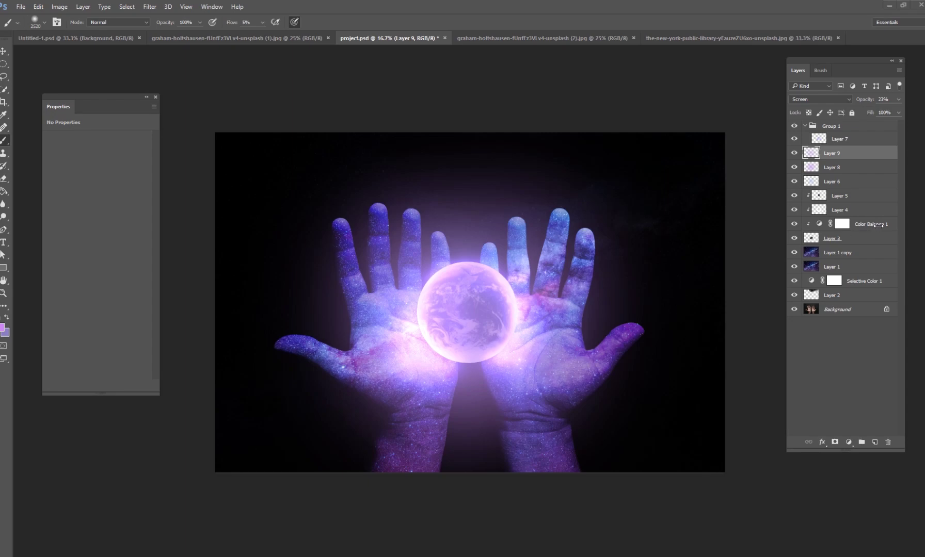
Hide all the glow layers above the Earth and compare the image with and without the lowest Screen glow layer.
left_click_drag(794, 126, 794, 182)
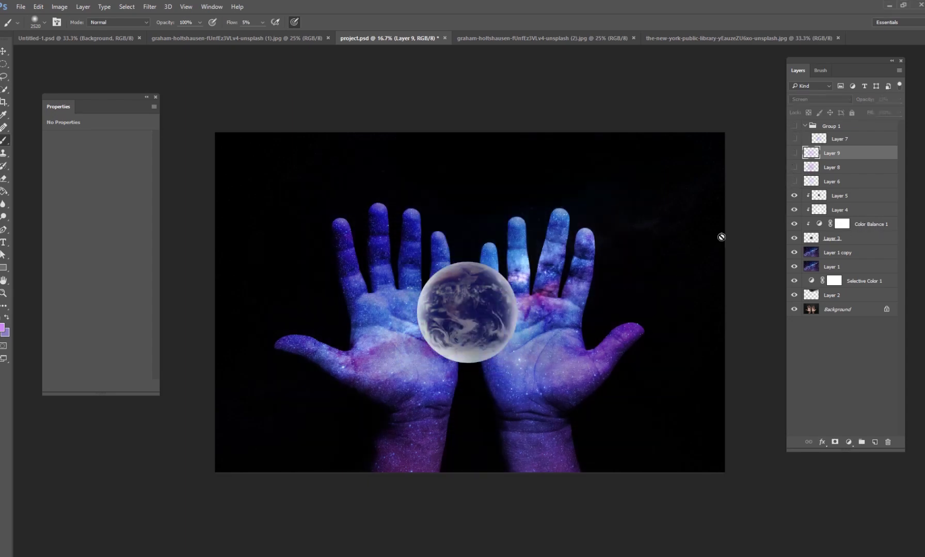
left_click(794, 181)
left_click(850, 187)
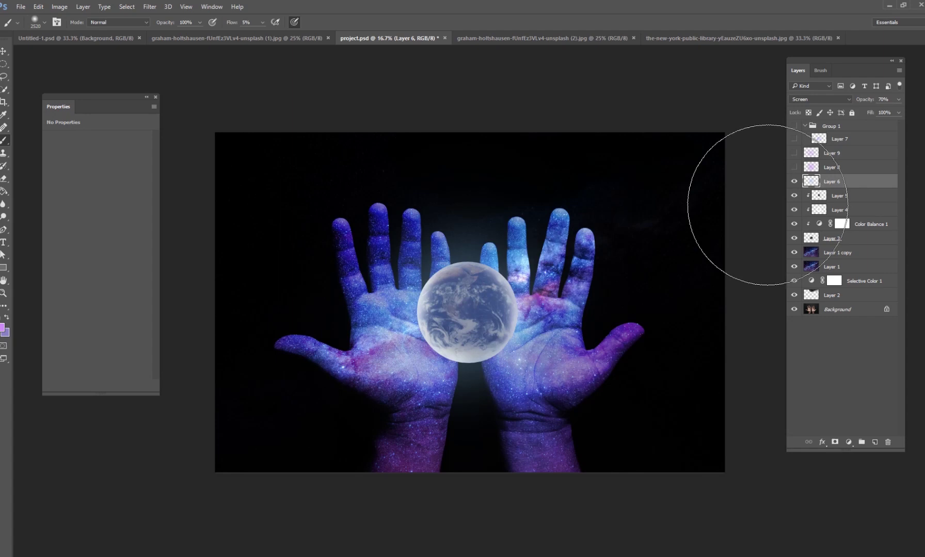
left_click(794, 182)
left_click(795, 181)
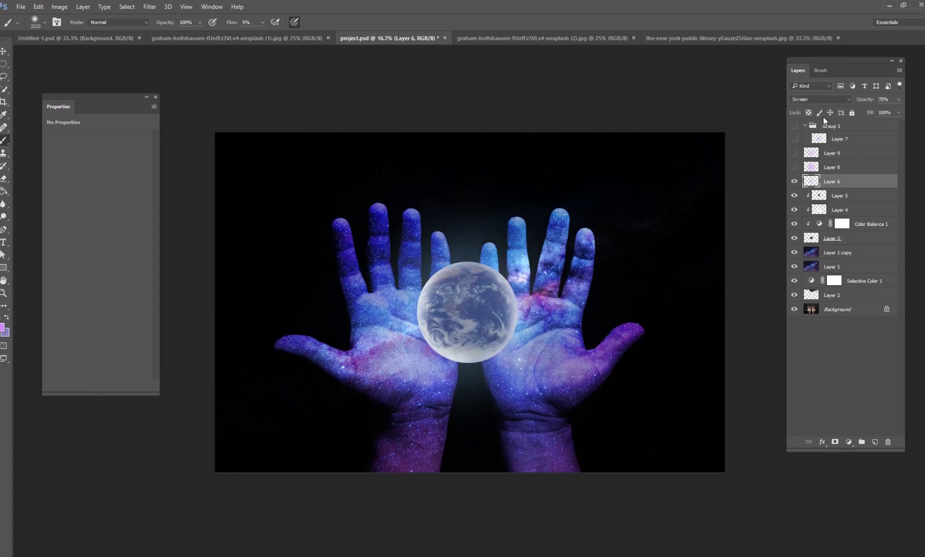
Show the Color Dodge glow group again, compare the image with and without its layer, and collapse the group.
left_click(794, 139)
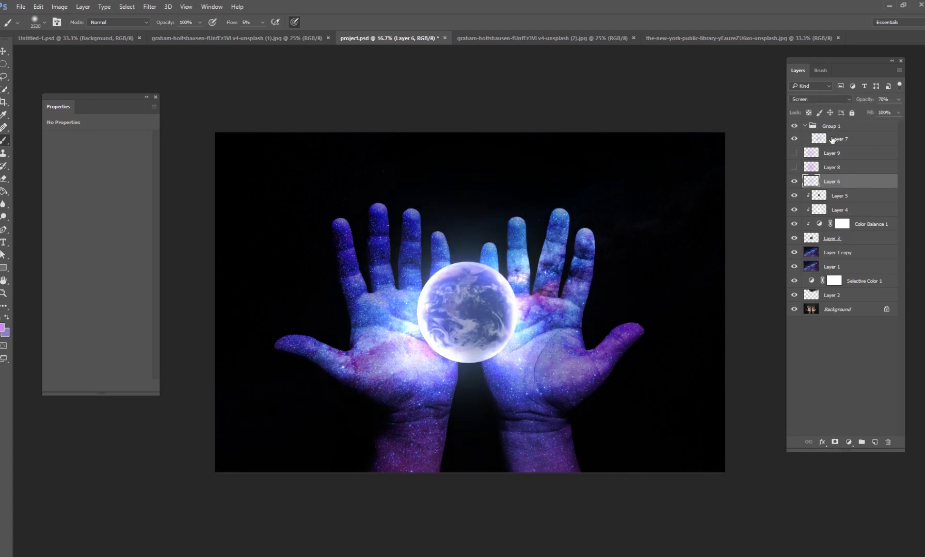
left_click(834, 126)
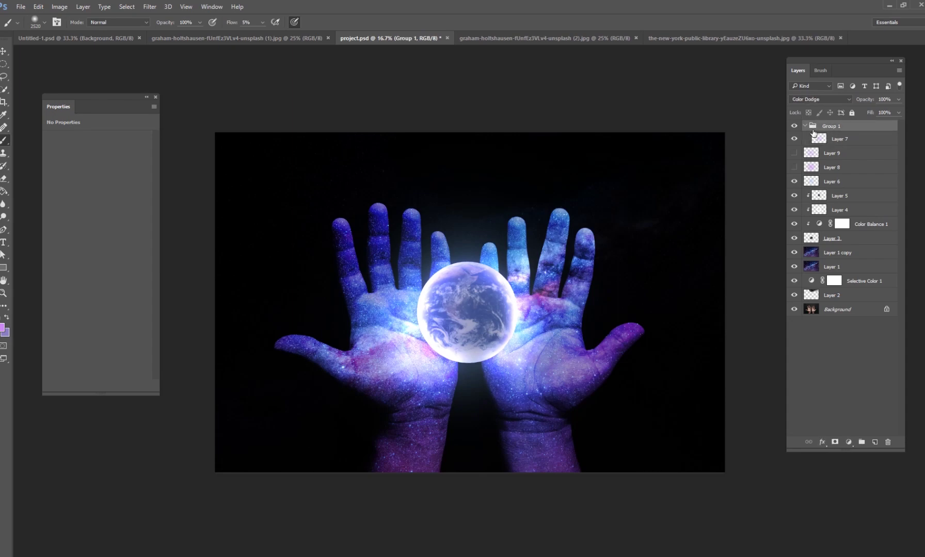
left_click(837, 139)
left_click(795, 139)
left_click(794, 139)
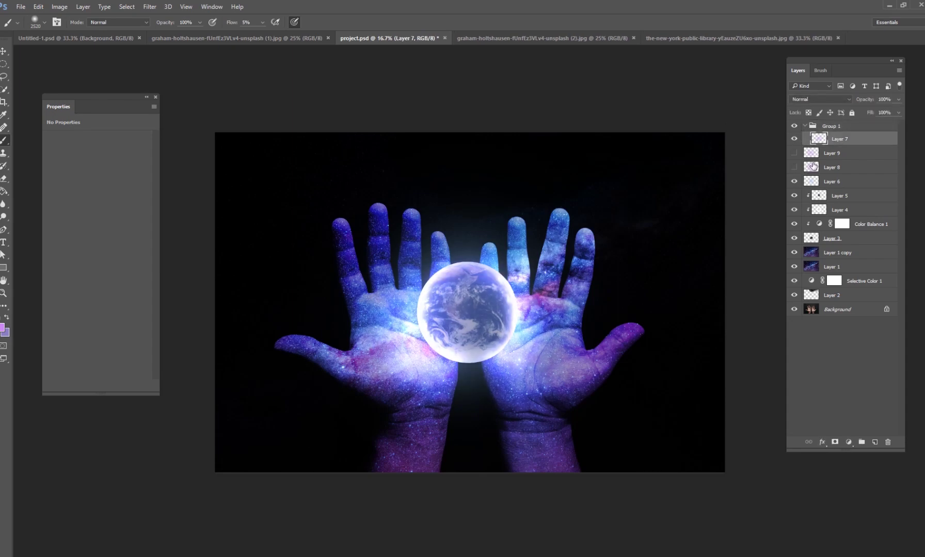
left_click(805, 126)
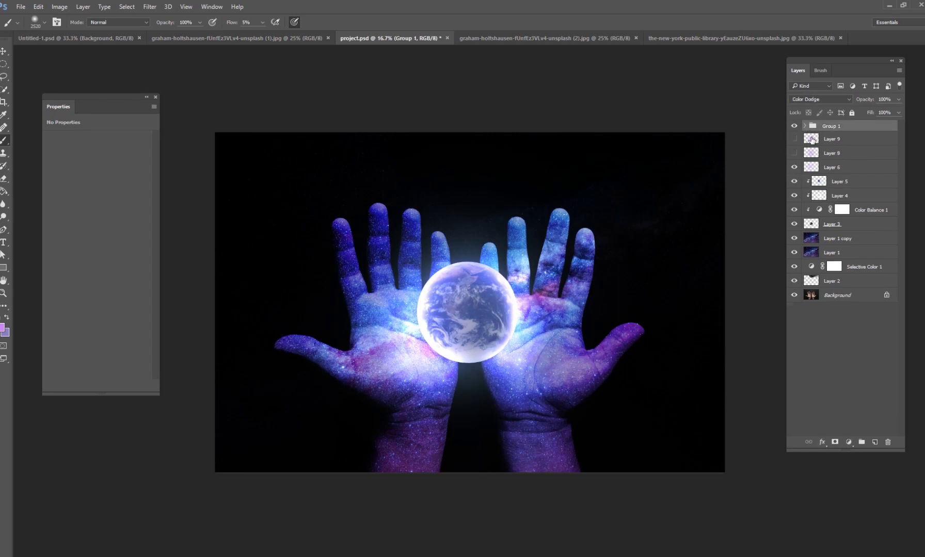
Show the two wide purple glow layers again one after the other to review their effect.
left_click(824, 153)
left_click(794, 154)
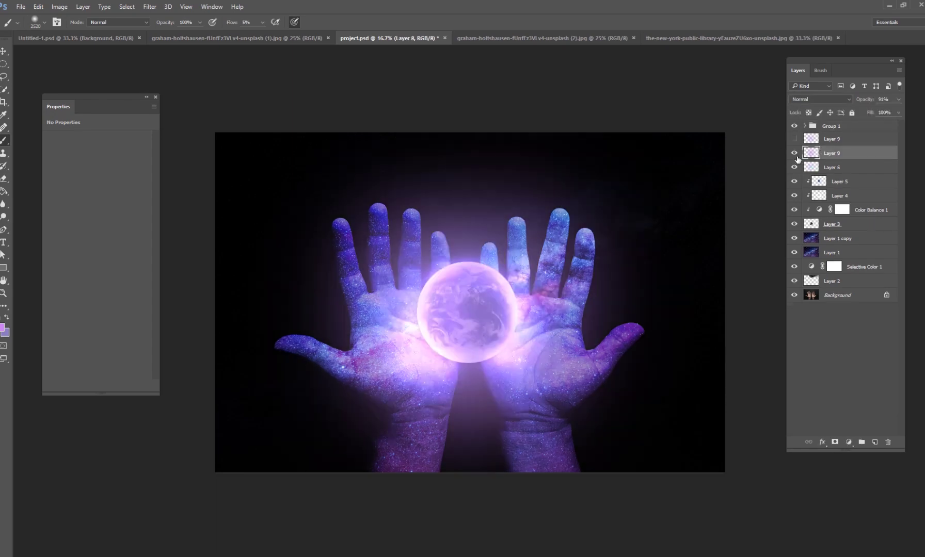
left_click(794, 139)
left_click(828, 139)
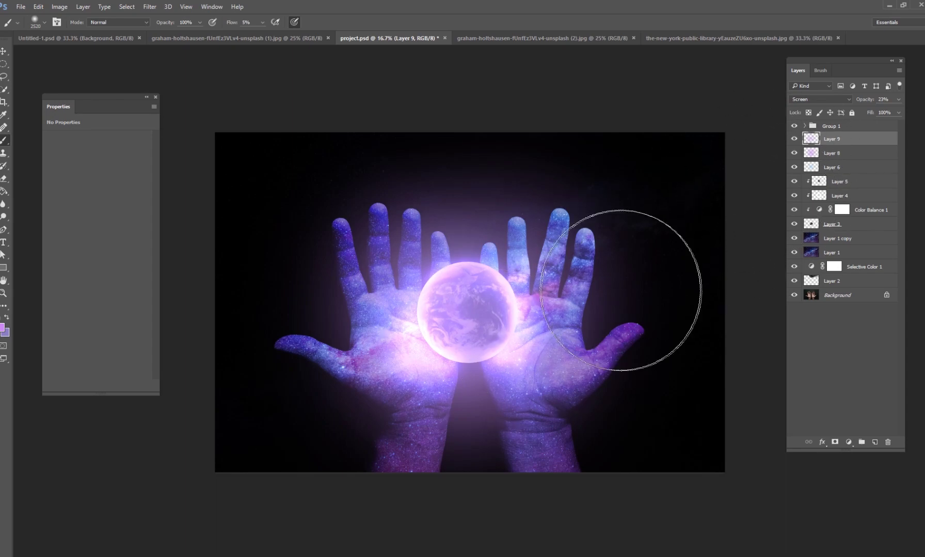
Group the two galaxy texture layers together.
left_click(854, 243)
left_click(835, 253, "shift")
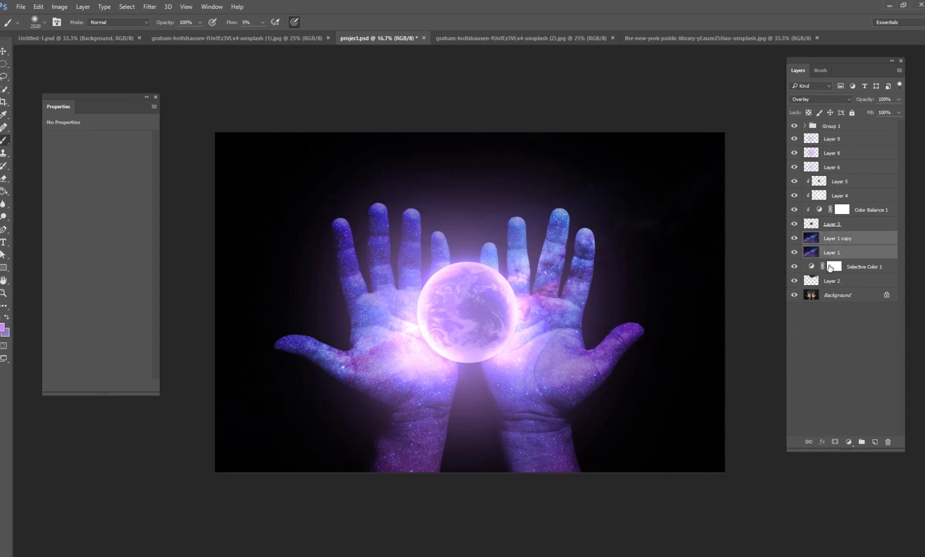
key("ctrl+g")
Compare the hands with and without the galaxy texture group, leaving the group shown.
left_click(793, 237)
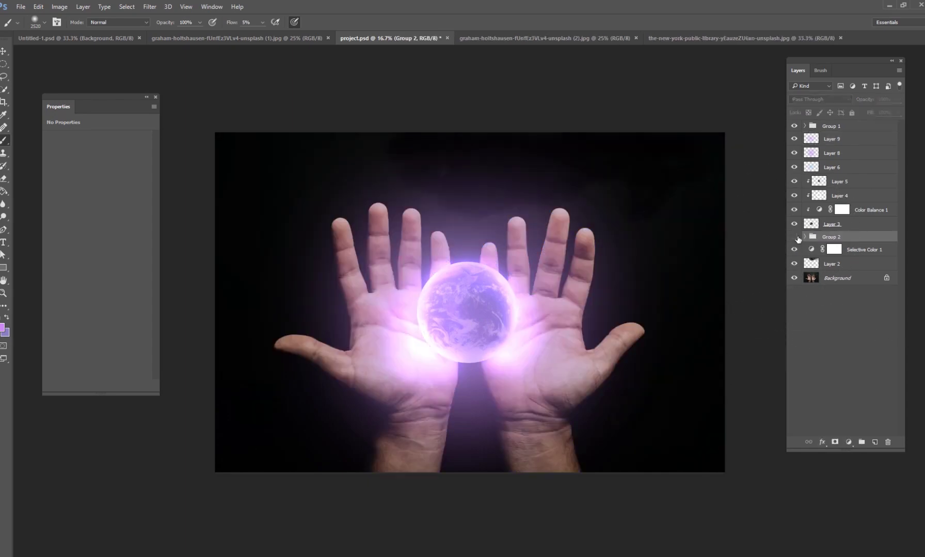
left_click(793, 236)
left_click(793, 237)
left_click(795, 236)
left_click(794, 236)
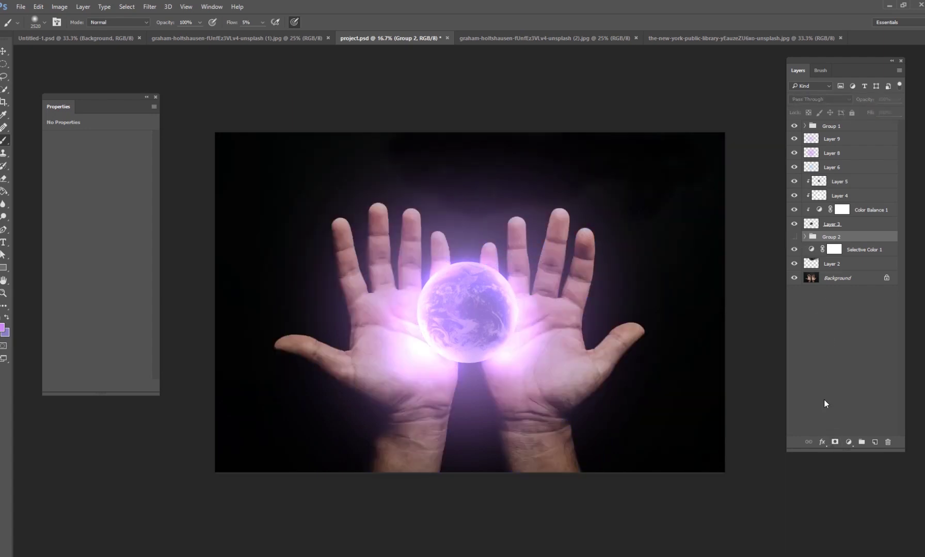
left_click(793, 237)
Add a layer mask to the galaxy texture group, choose the 243 px textured brush and lower its flow to 3%.
left_click(834, 442)
right_click(475, 266)
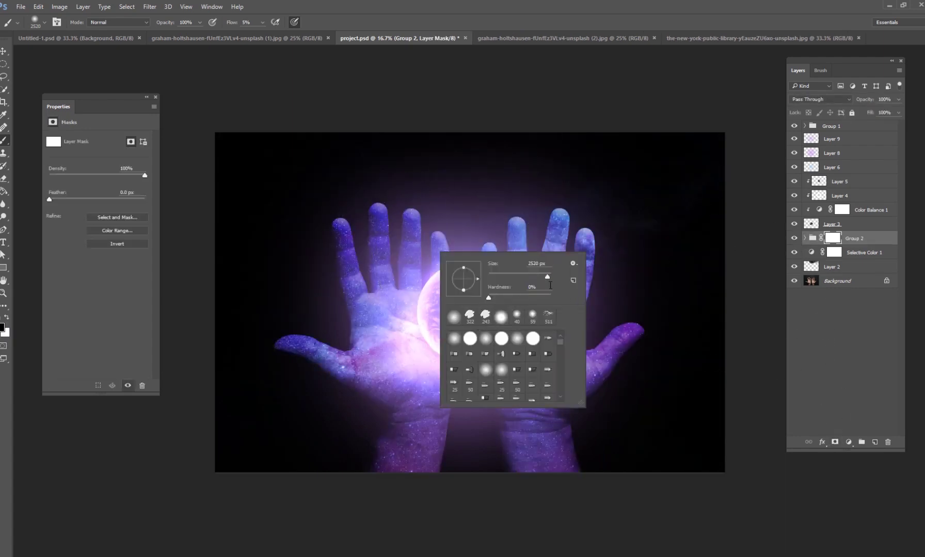
left_click(485, 315)
left_click(262, 23)
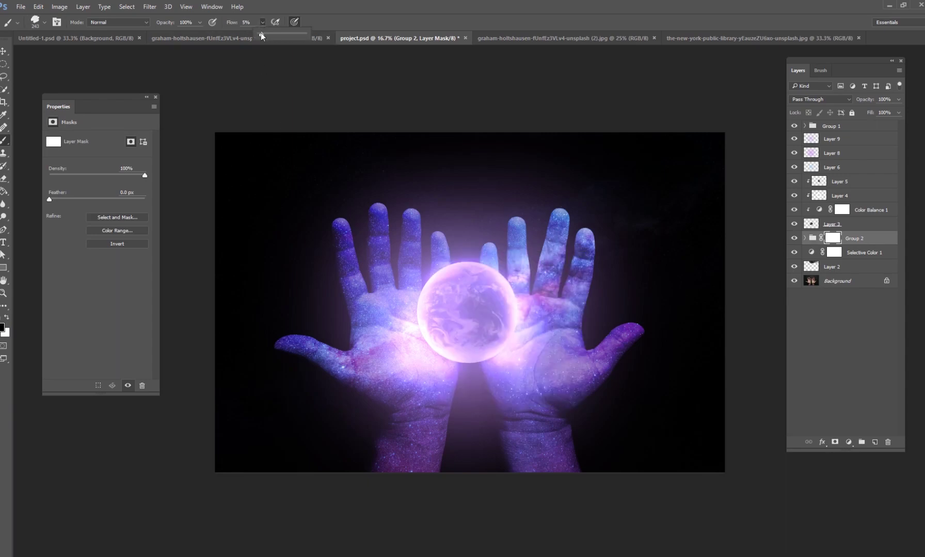
Target the galaxy texture group's layer mask, reset the colours to black and white, and set the brush flow to 4%.
left_click(841, 238)
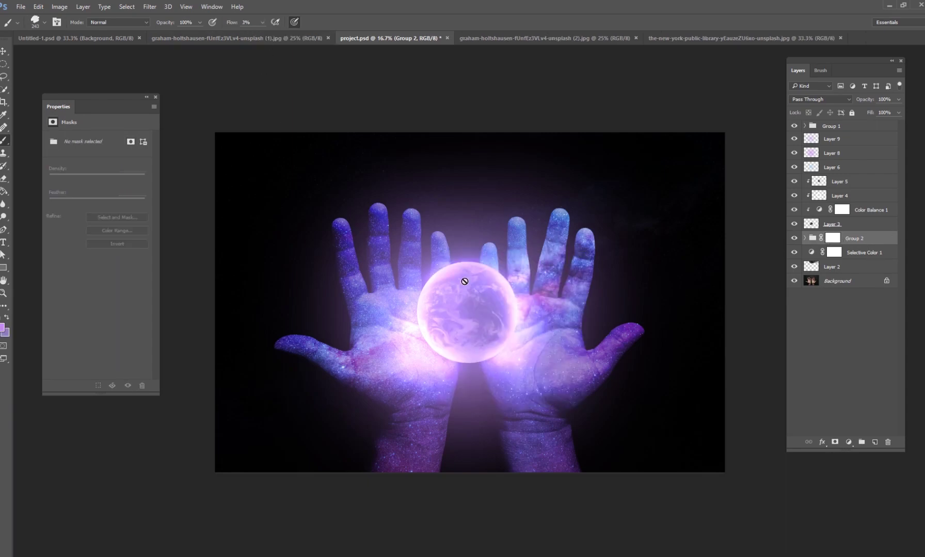
left_click(832, 238)
key("d")
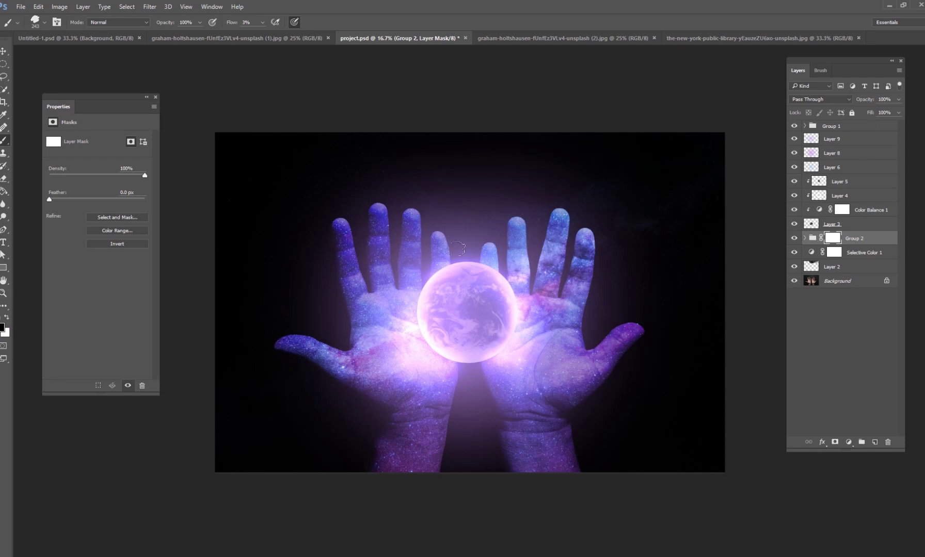
left_click(814, 240)
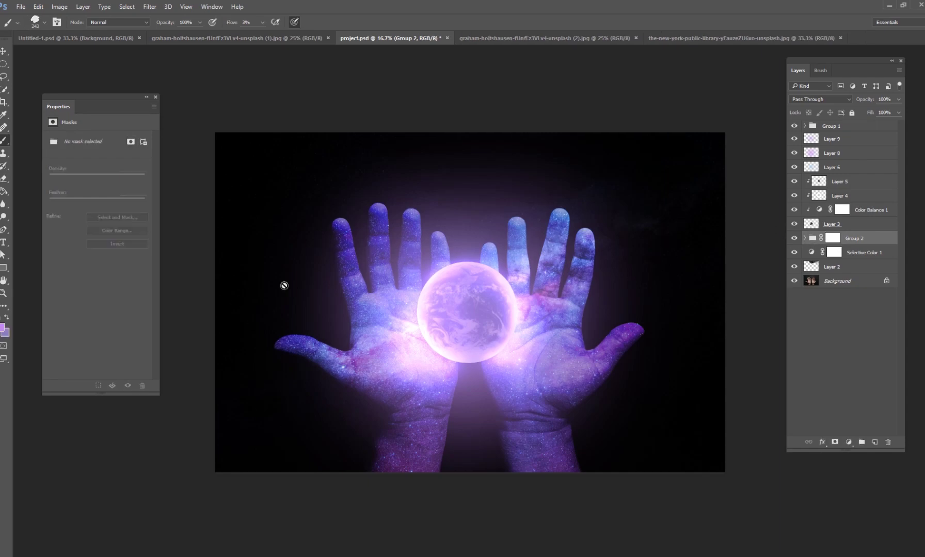
left_click(832, 239)
key("d")
left_click(262, 23)
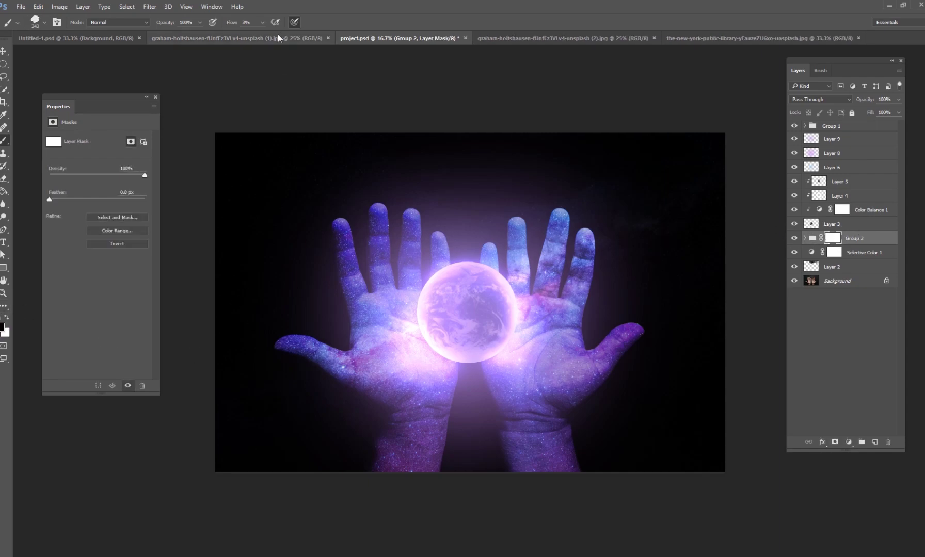
left_click(262, 33)
Paint black on the group's mask over both wrists with the textured brush to fade the galaxy texture into skin.
mouse_move(423, 447)
left_mouse_down()
mouse_move(387, 466)
mouse_move(418, 451)
mouse_move(428, 424)
mouse_move(415, 483)
mouse_move(435, 466)
mouse_move(429, 428)
mouse_move(409, 417)
mouse_move(391, 451)
mouse_move(534, 430)
mouse_move(539, 440)
mouse_move(435, 421)
mouse_move(437, 477)
left_mouse_up()
right_click(440, 414)
mouse_move(514, 450)
left_mouse_down()
mouse_move(544, 462)
mouse_move(562, 463)
mouse_move(498, 467)
mouse_move(533, 422)
mouse_move(570, 451)
mouse_move(530, 480)
mouse_move(547, 454)
mouse_move(571, 443)
mouse_move(531, 428)
left_mouse_up()
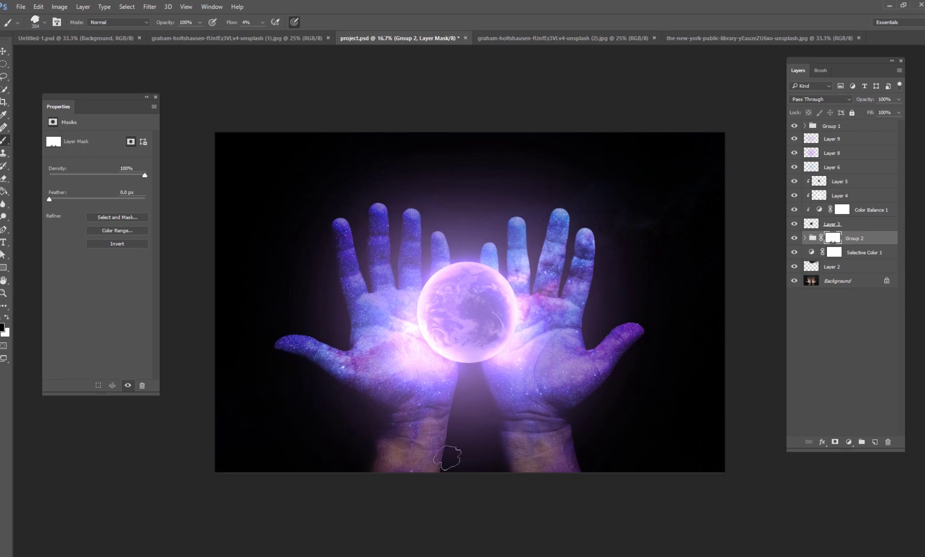
mouse_move(447, 458)
left_mouse_down()
mouse_move(414, 473)
mouse_move(380, 459)
mouse_move(450, 431)
left_mouse_up()
Set the textured brush to 187 px and paint the mask over the fingertips and thumbs to let some skin show through.
right_click(572, 226)
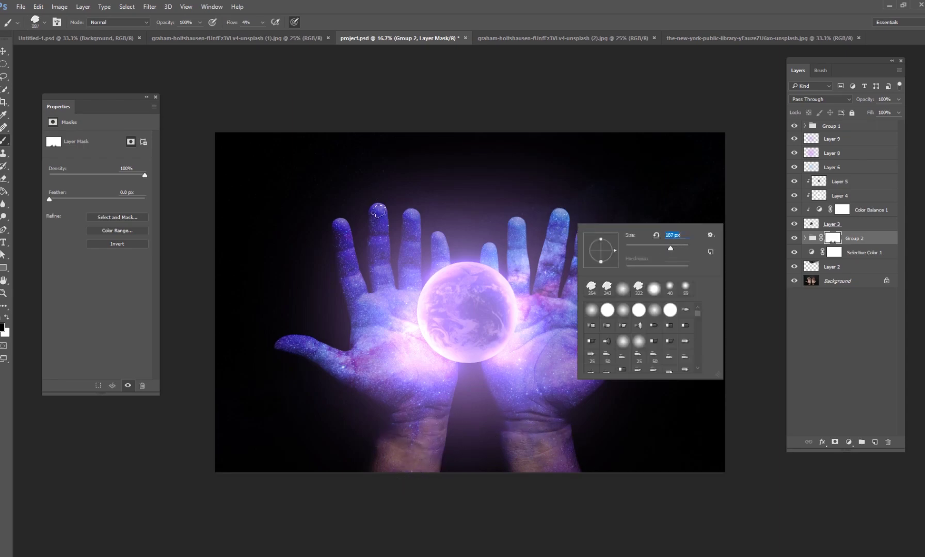
key("Return")
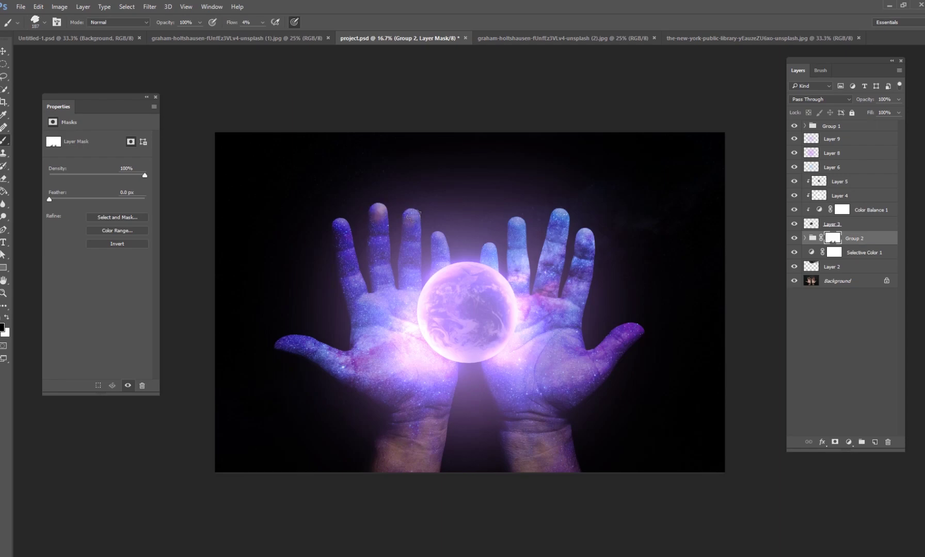
left_click_drag(341, 227, 345, 232)
left_click_drag(283, 338, 304, 337)
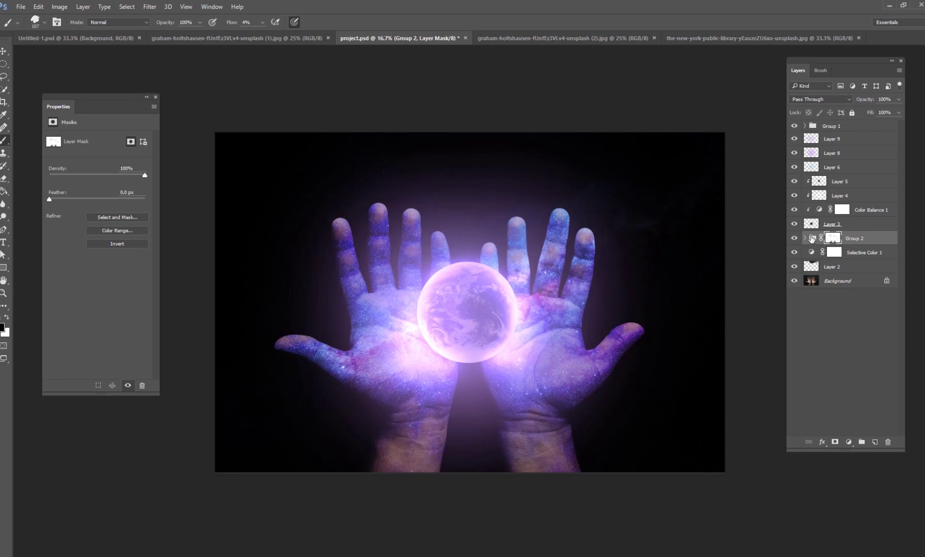
Disable the galaxy texture group's layer mask and enable it again to compare the hands with and without the masking.
right_click(833, 239)
left_click(838, 245)
right_click(841, 238)
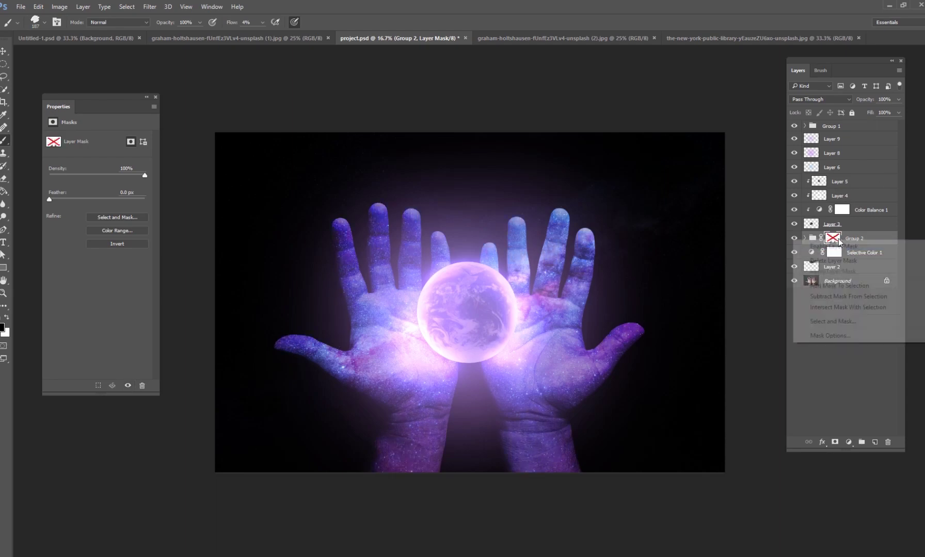
left_click(842, 247)
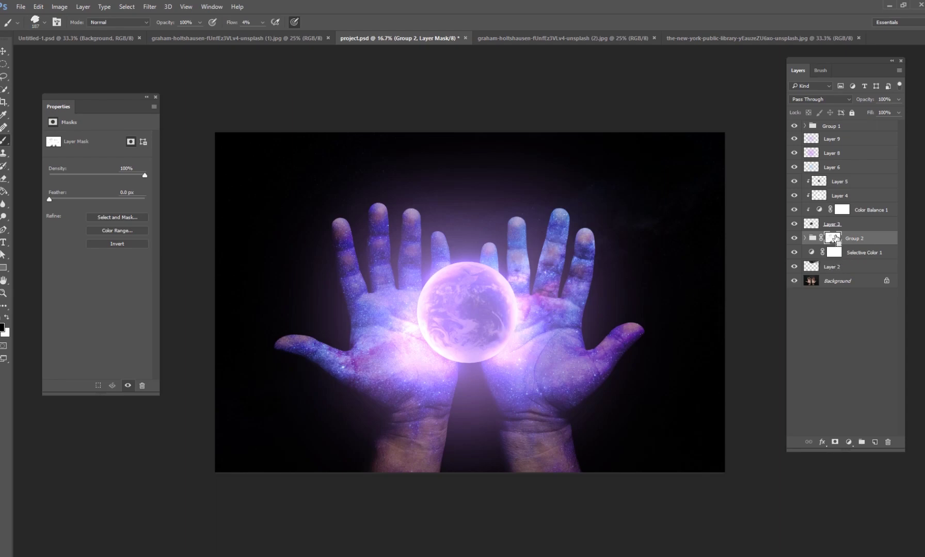
Select the Background layer with the original hands photo.
key("ctrl+plus")
left_click(835, 283)
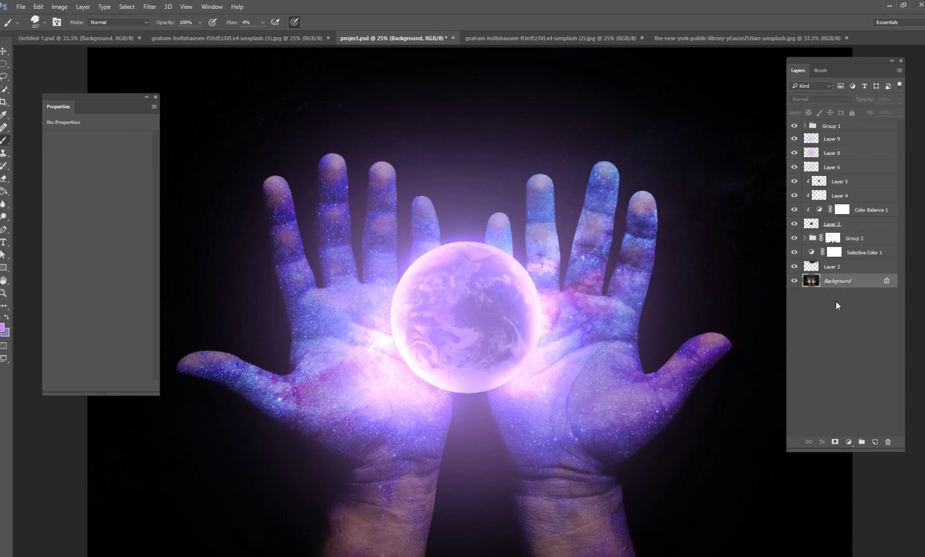